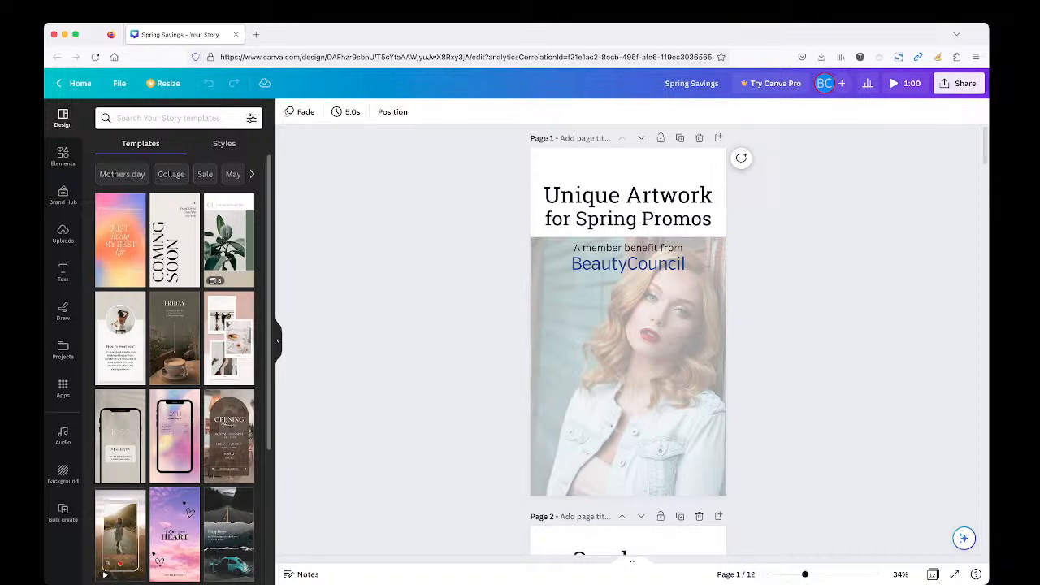
# Look through all 12 pages of the Spring Savings story and return to page 1
pyautogui.scroll(-1, 628, 341)
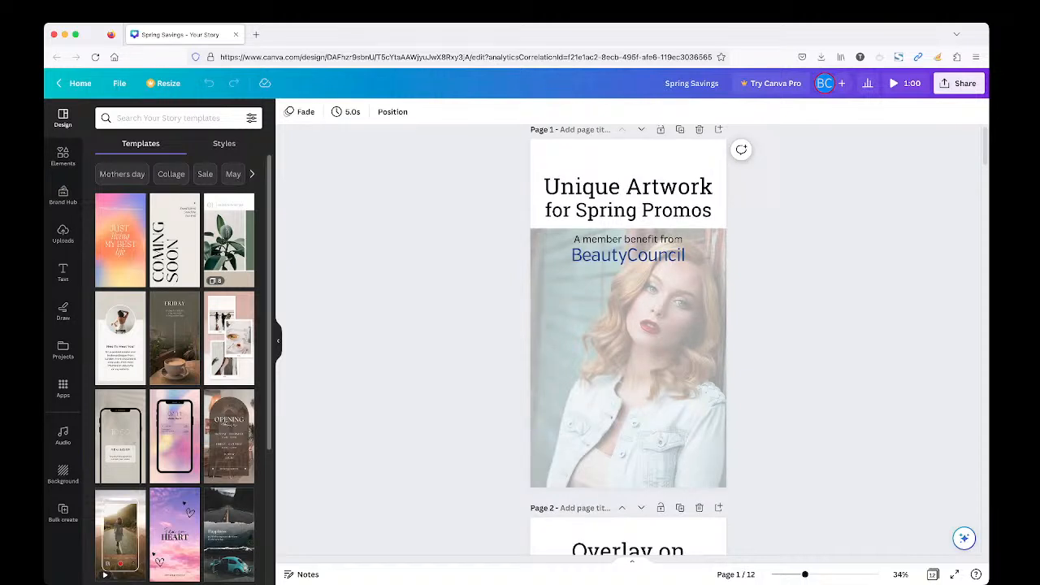
pyautogui.scroll(2, 628, 341)
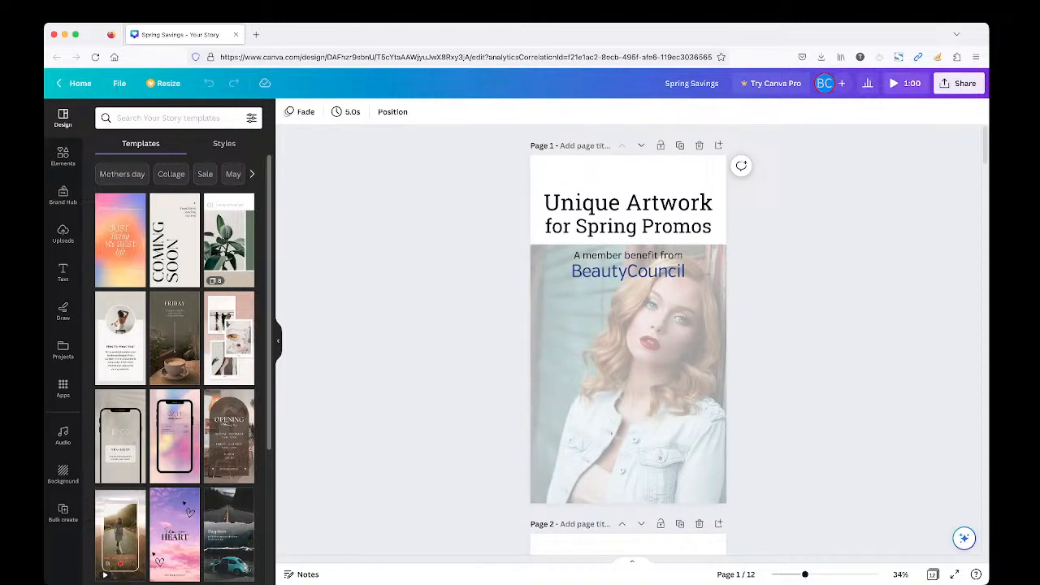
pyautogui.scroll(-5, 628, 342)
pyautogui.scroll(-5, 628, 341)
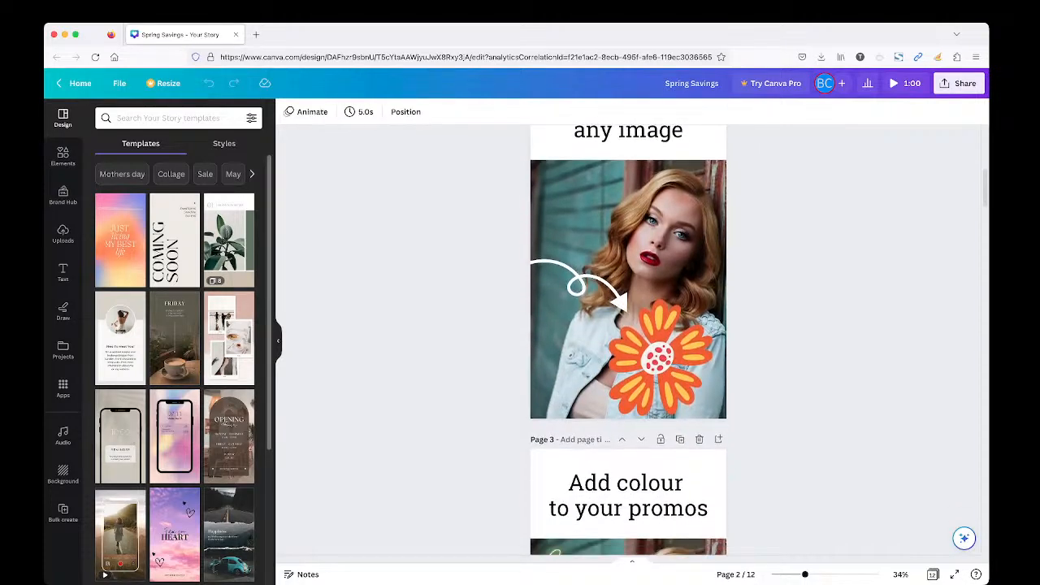
pyautogui.scroll(-5, 628, 342)
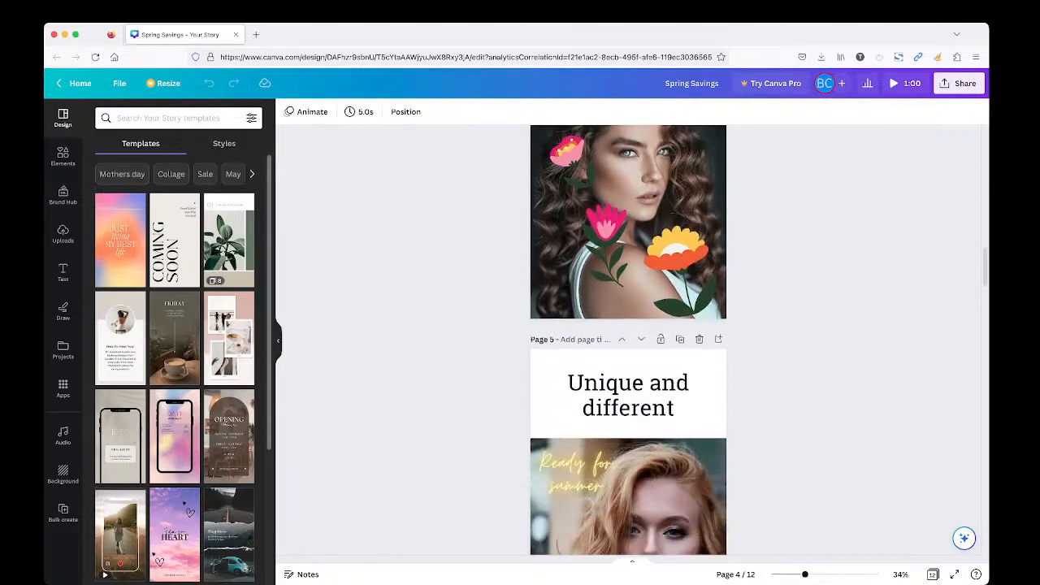
pyautogui.scroll(-2, 628, 341)
pyautogui.scroll(-12, 628, 341)
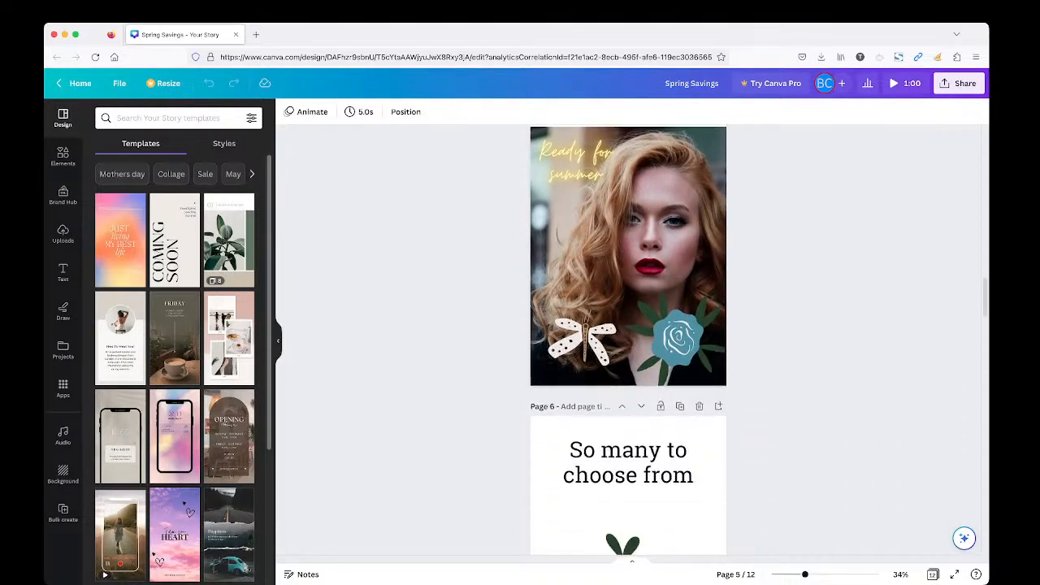
pyautogui.scroll(-15, 629, 341)
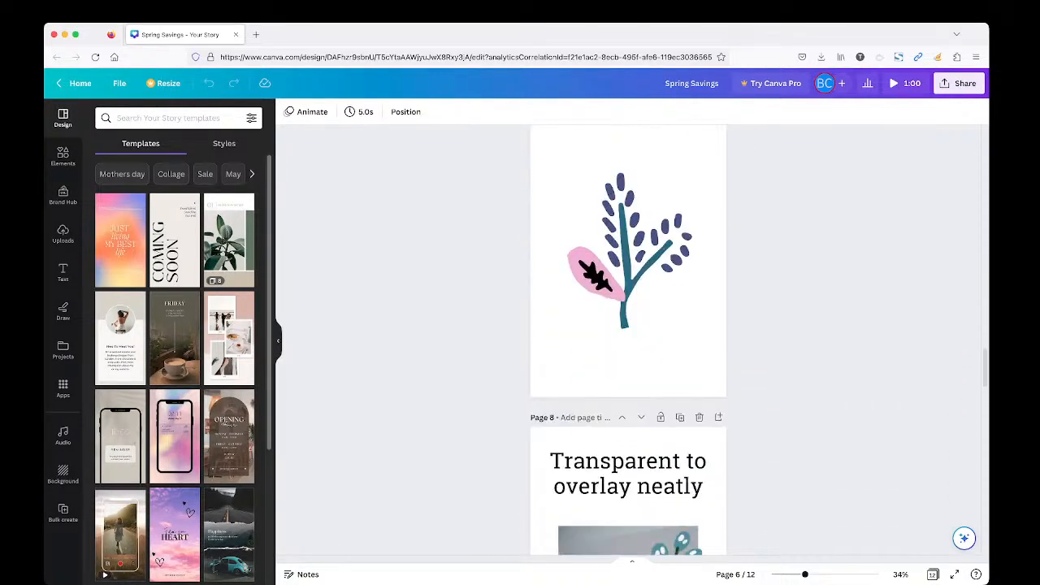
pyautogui.scroll(-17, 628, 341)
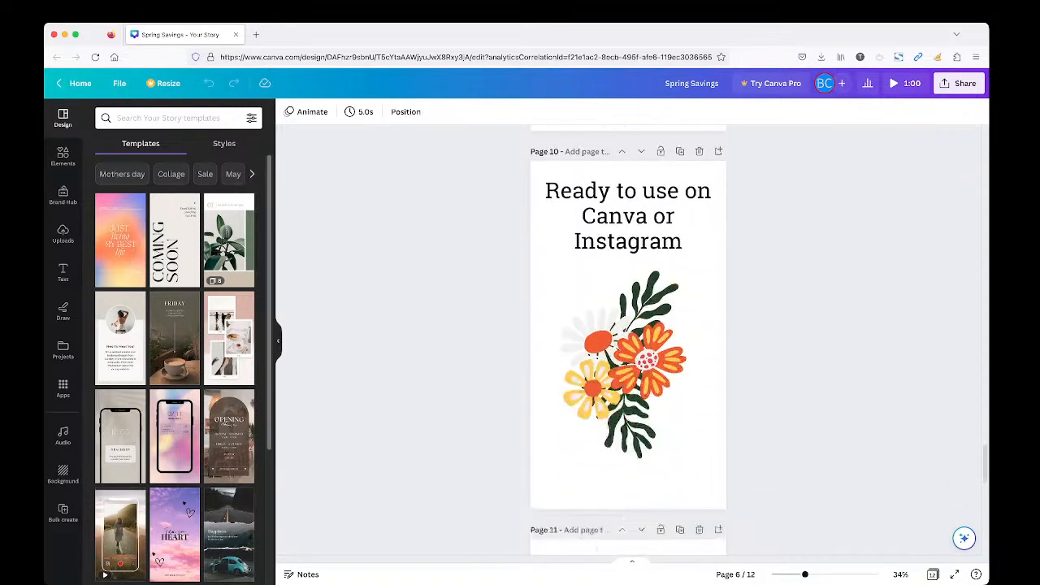
pyautogui.scroll(-5, 629, 342)
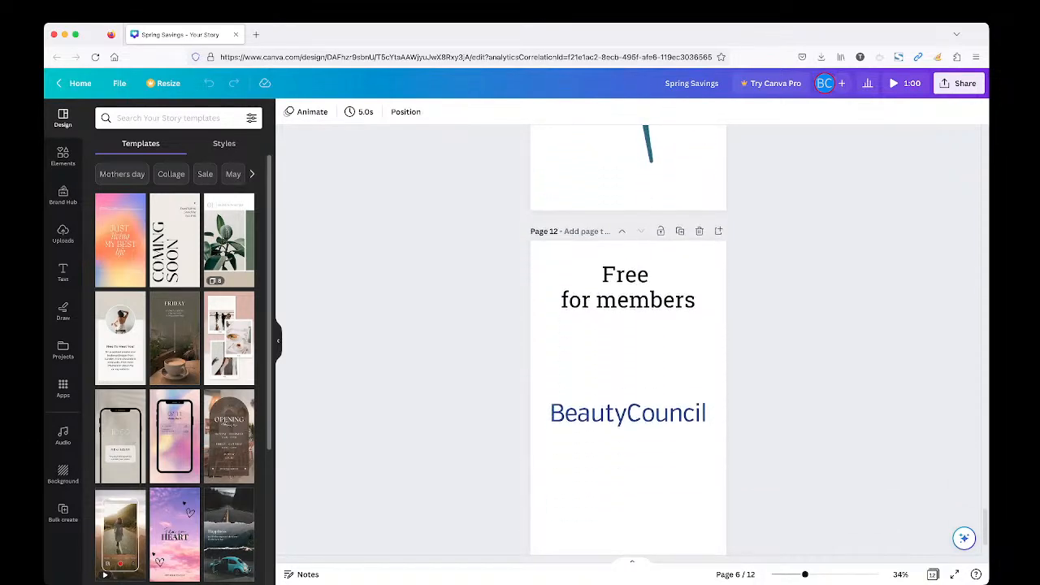
pyautogui.scroll(20, 628, 341)
pyautogui.scroll(10, 629, 341)
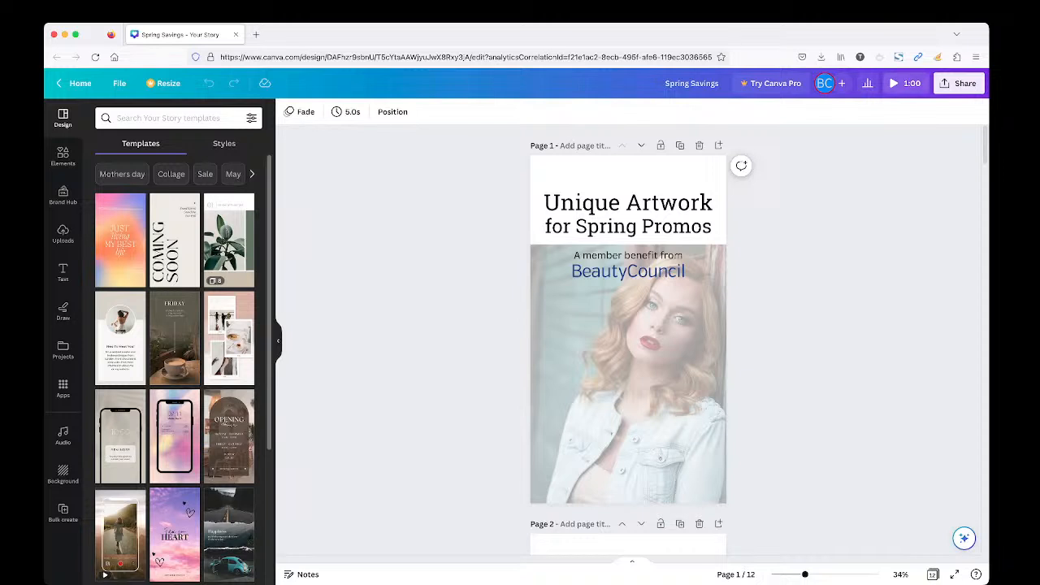
# Play the animated preview of the whole story through to its final page and close it
pyautogui.click(905, 83)
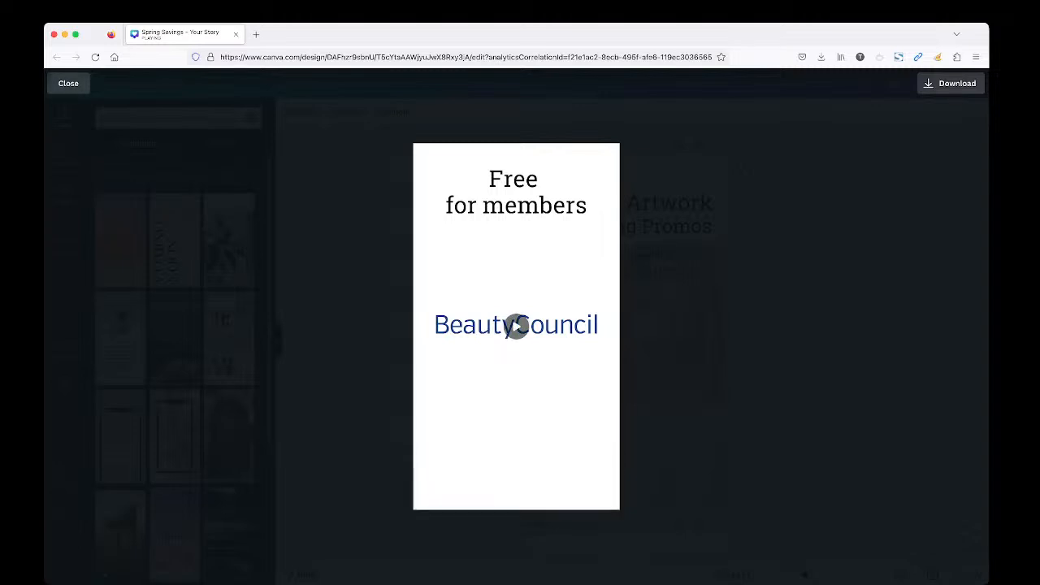
pyautogui.click(68, 83)
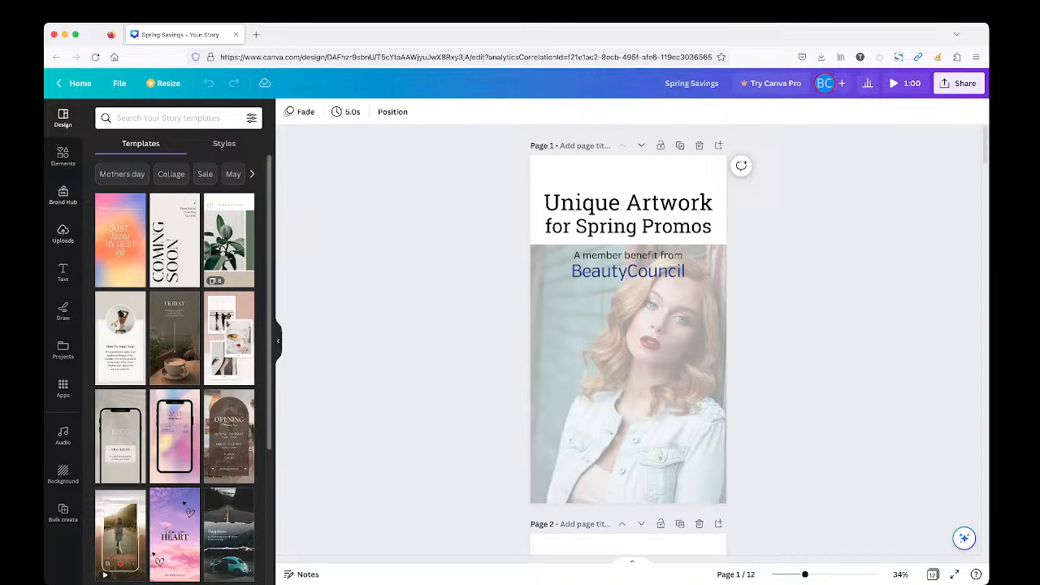
# Browse the uploaded flower artwork and compare it with how the flowers are used on pages 2 and 3
pyautogui.click(63, 232)
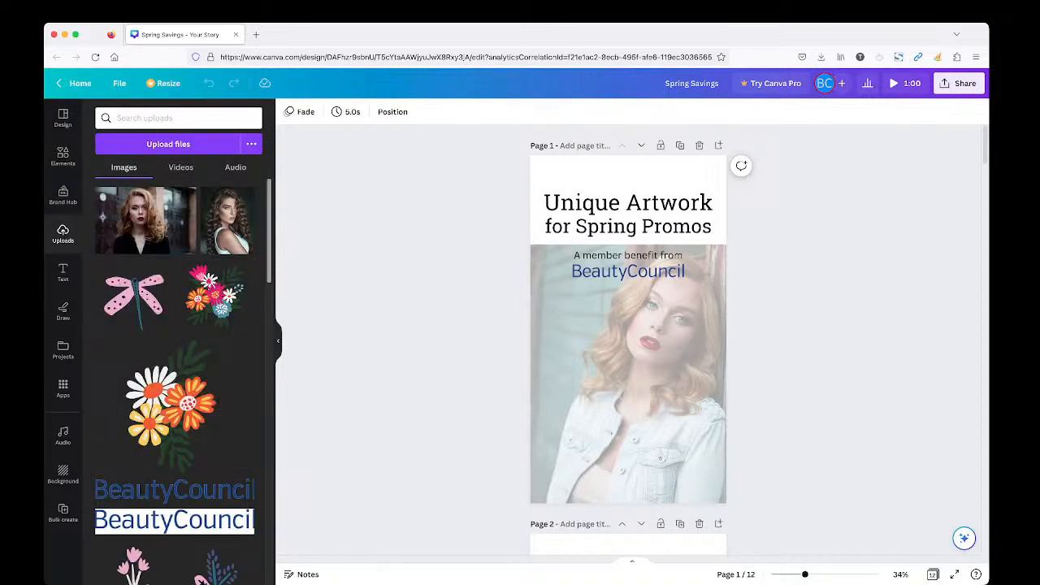
pyautogui.scroll(-10, 175, 382)
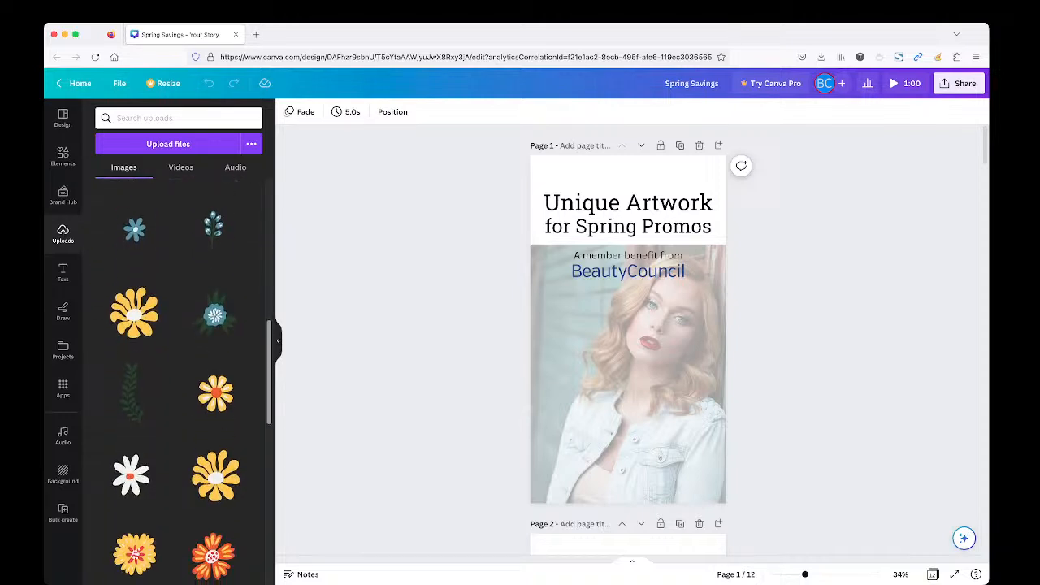
pyautogui.scroll(-1, 174, 382)
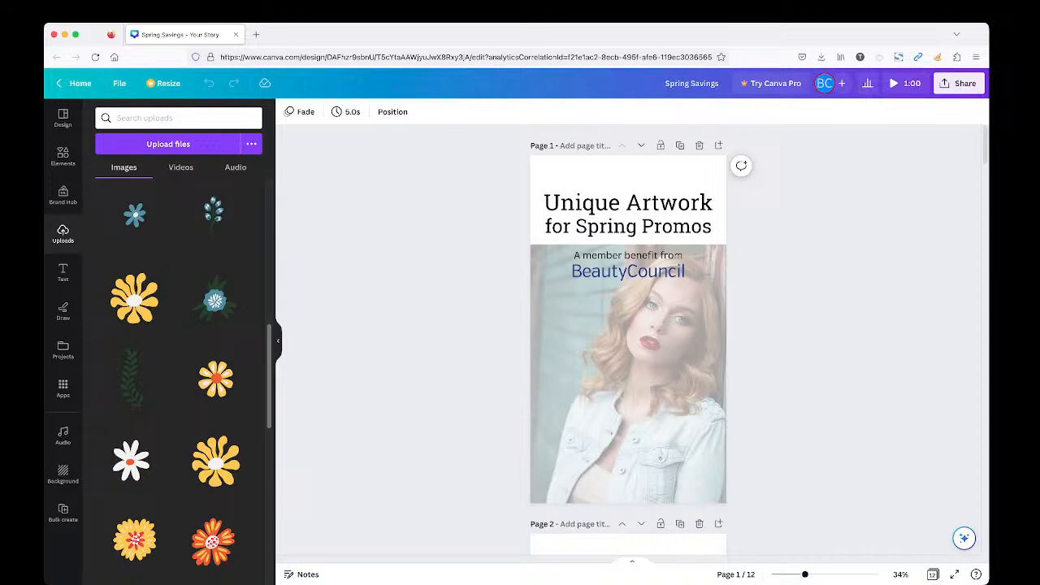
pyautogui.scroll(-8, 628, 342)
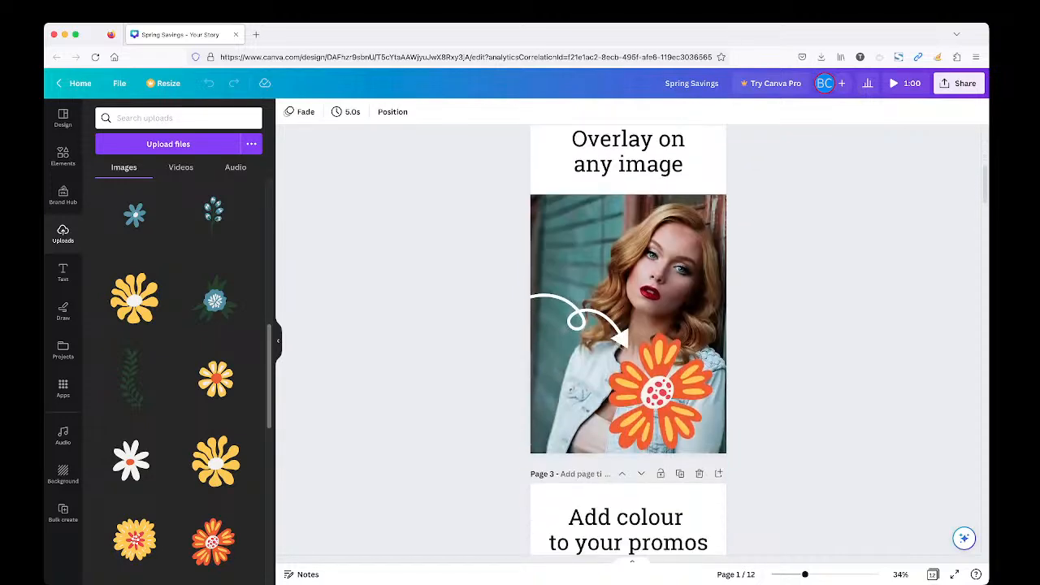
pyautogui.scroll(-3, 628, 341)
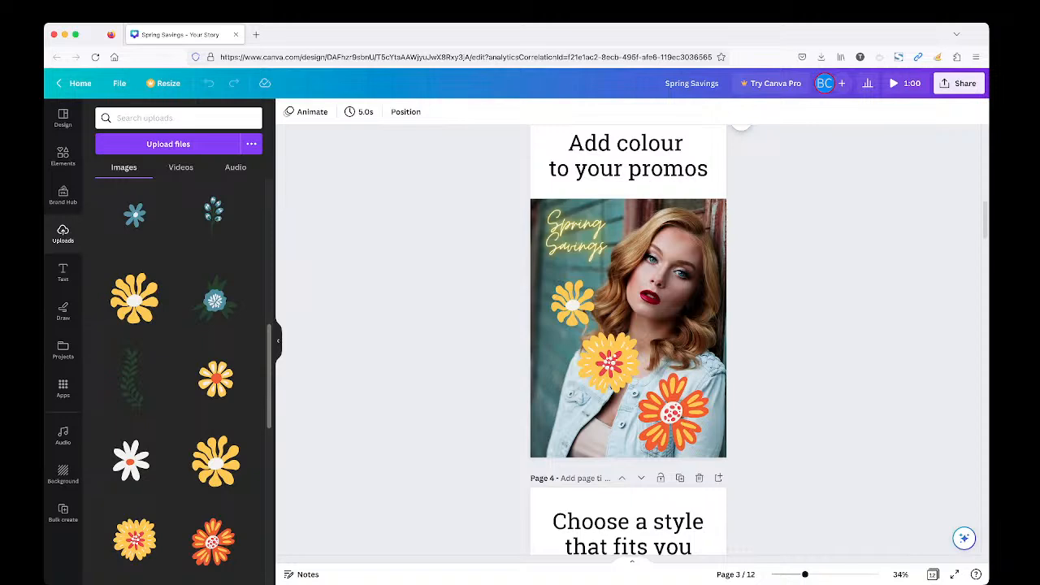
pyautogui.scroll(10, 628, 341)
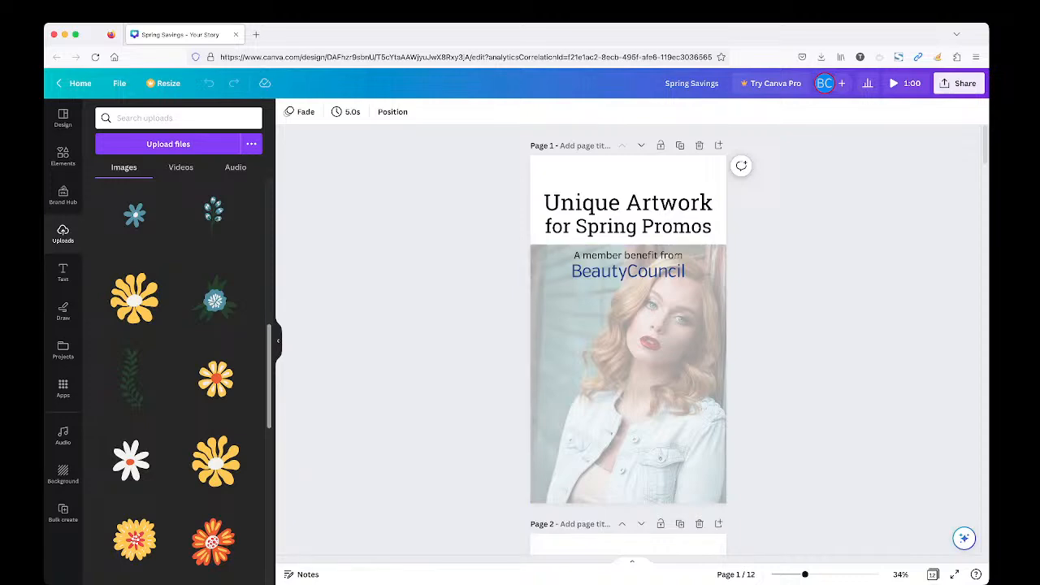
pyautogui.scroll(-10, 176, 373)
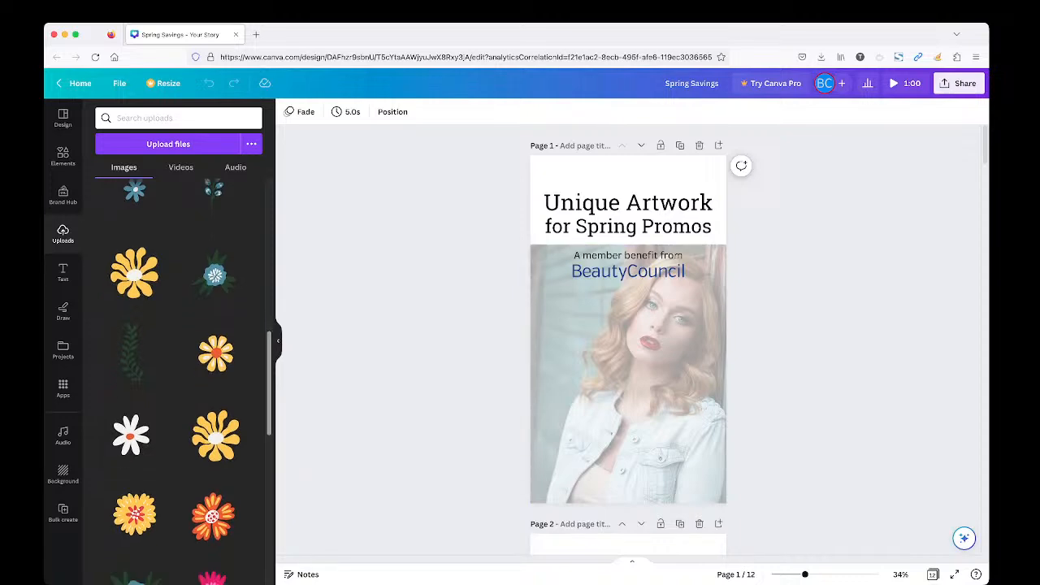
pyautogui.scroll(5, 175, 382)
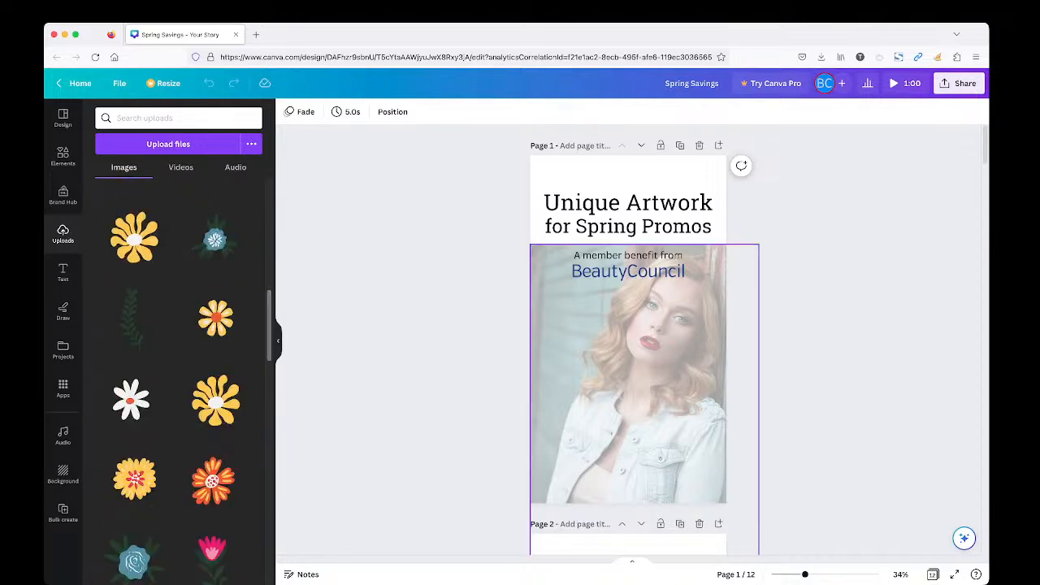
# Adjust the transparency of the woman's photo on page 1 and deselect it
pyautogui.click(644, 382)
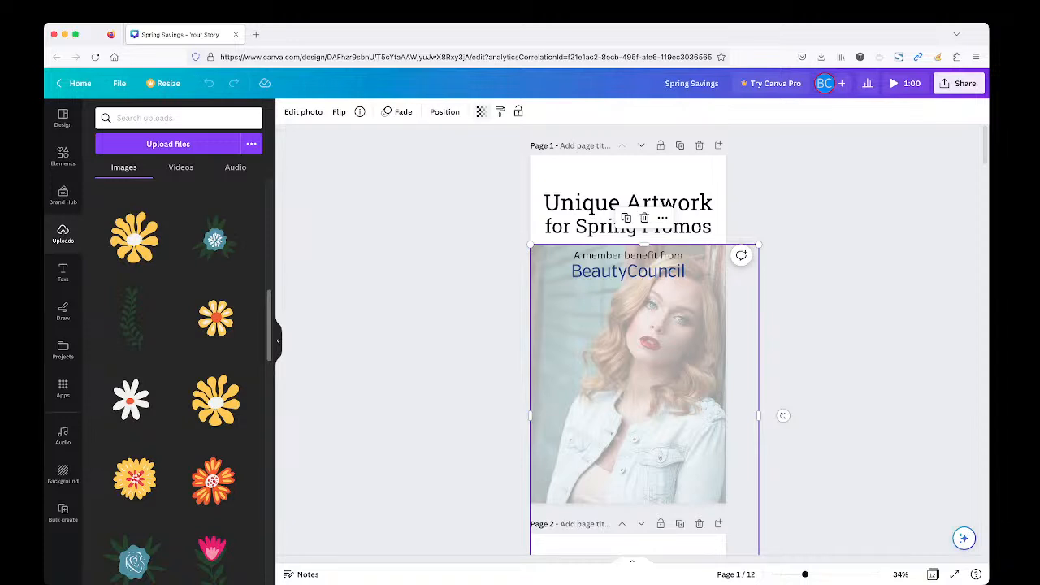
pyautogui.click(481, 111)
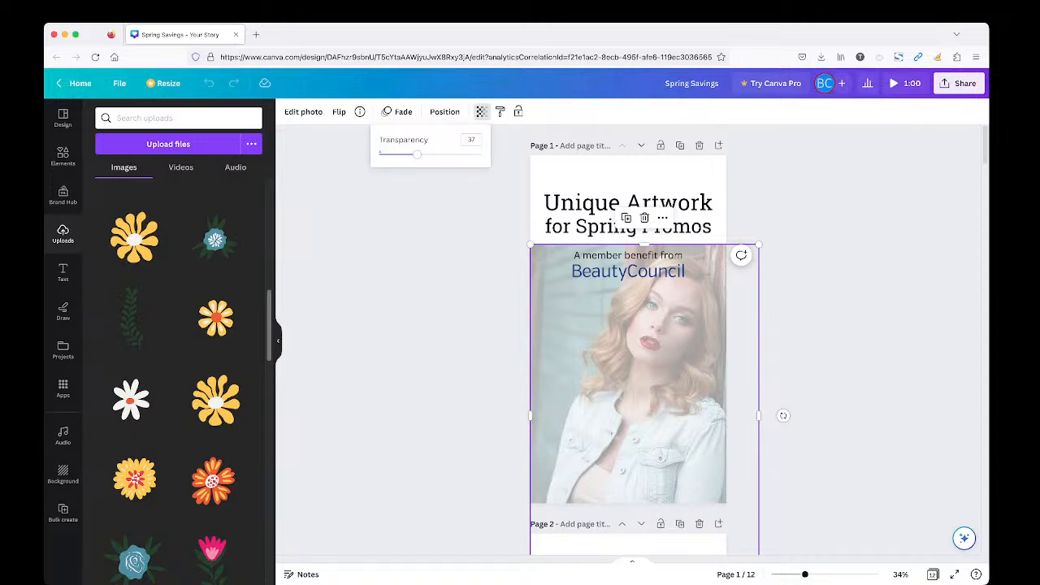
pyautogui.moveTo(416, 153)
pyautogui.mouseDown()
pyautogui.moveTo(436, 154)
pyautogui.moveTo(415, 155)
pyautogui.mouseUp()
pyautogui.click(469, 139)
pyautogui.click(390, 286)
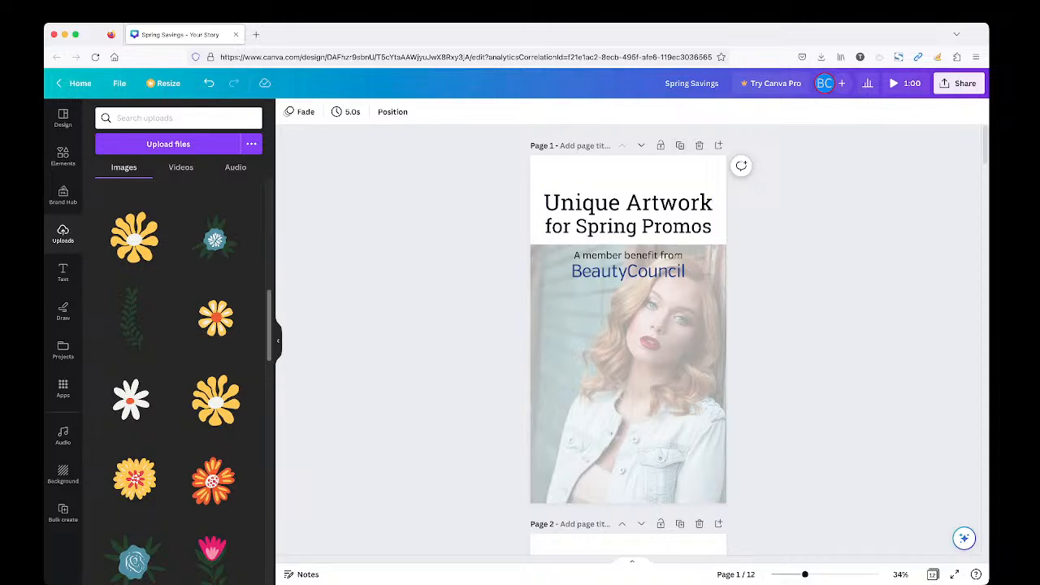
# Check the transparency setting of the woman's photo on page 2 and deselect it
pyautogui.scroll(-5, 628, 342)
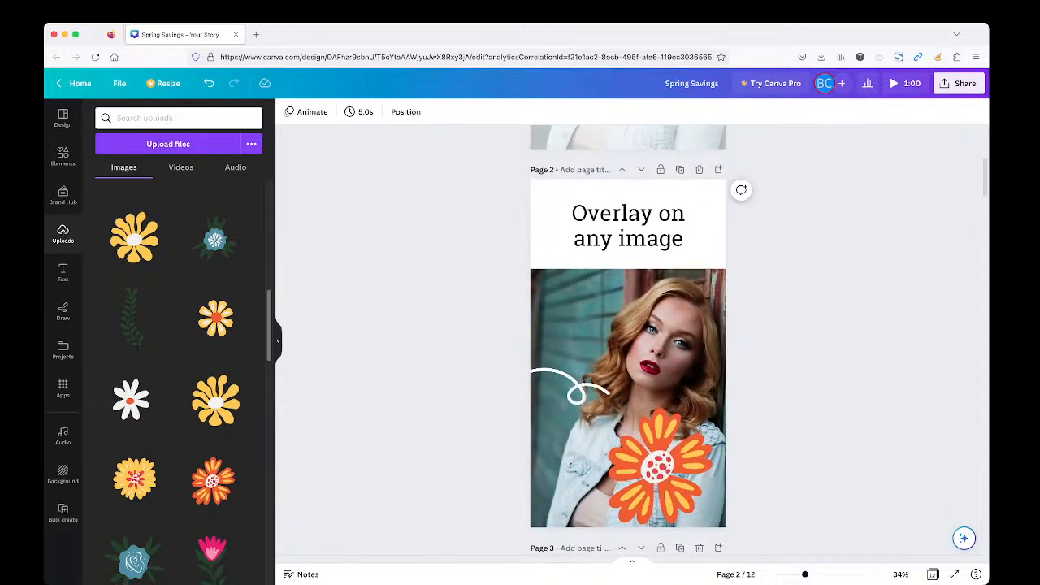
pyautogui.scroll(-2, 628, 341)
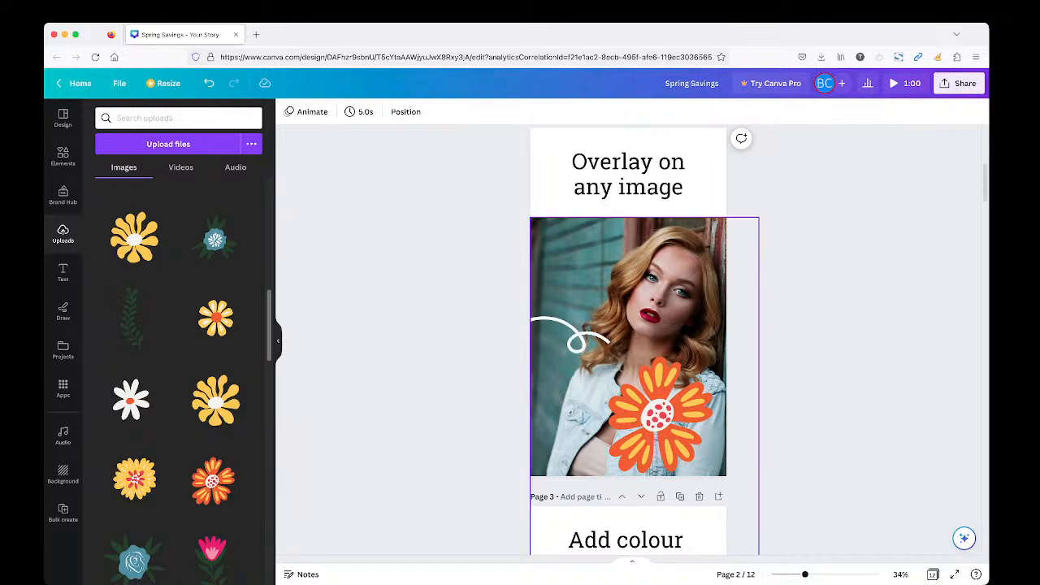
pyautogui.click(628, 296)
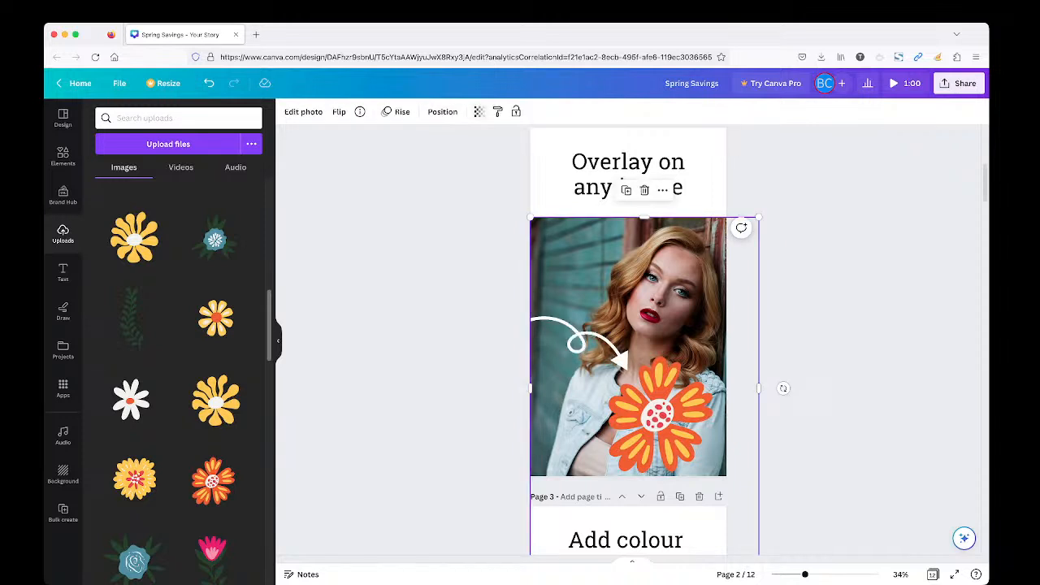
pyautogui.click(478, 111)
pyautogui.click(479, 112)
pyautogui.press('Escape')
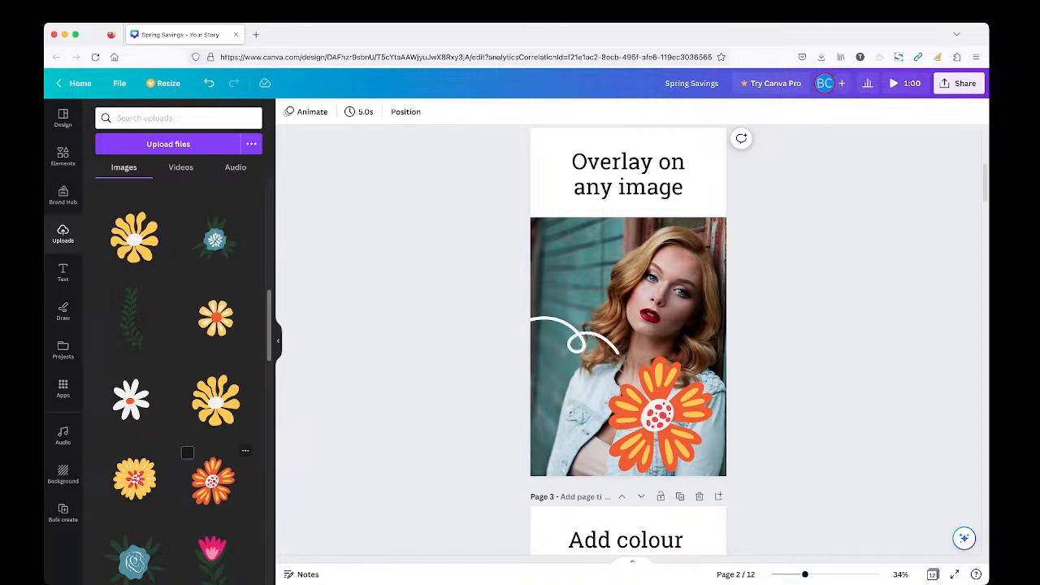
# Try adding the uploaded orange flower to page 2 and moving it onto the denim jacket in the photo
pyautogui.click(213, 480)
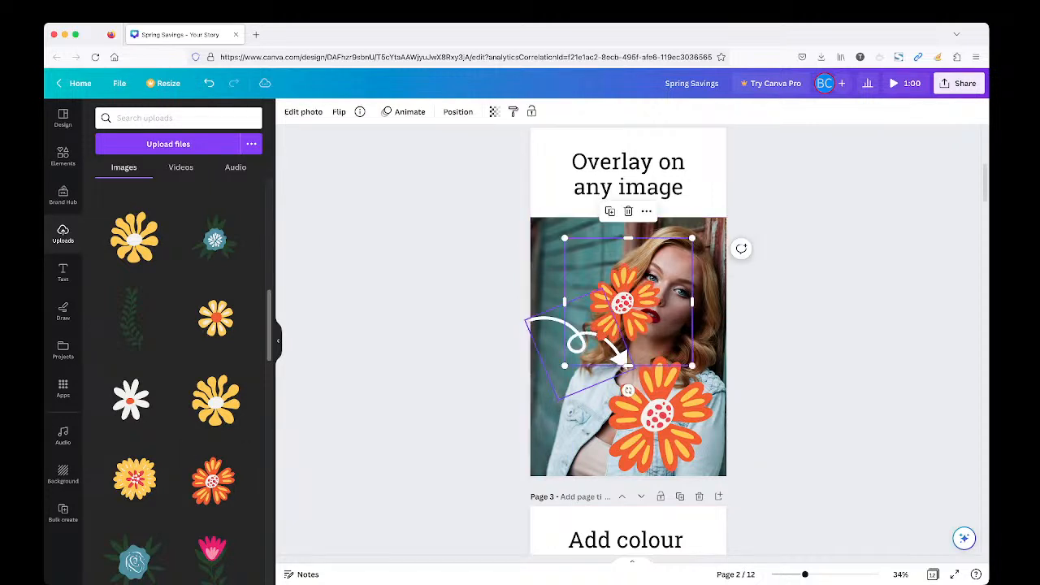
pyautogui.moveTo(624, 302); pyautogui.dragTo(657, 345)
pyautogui.moveTo(663, 432); pyautogui.dragTo(664, 433)
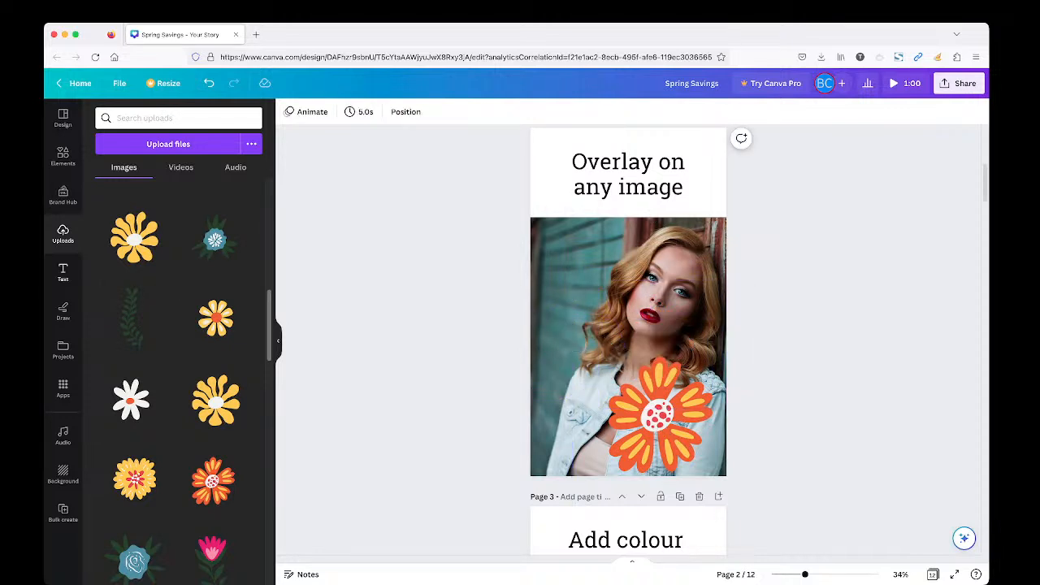
# Try adding the recently used curly arrow element to page 2 and rotating it to point towards the orange flower
pyautogui.click(63, 156)
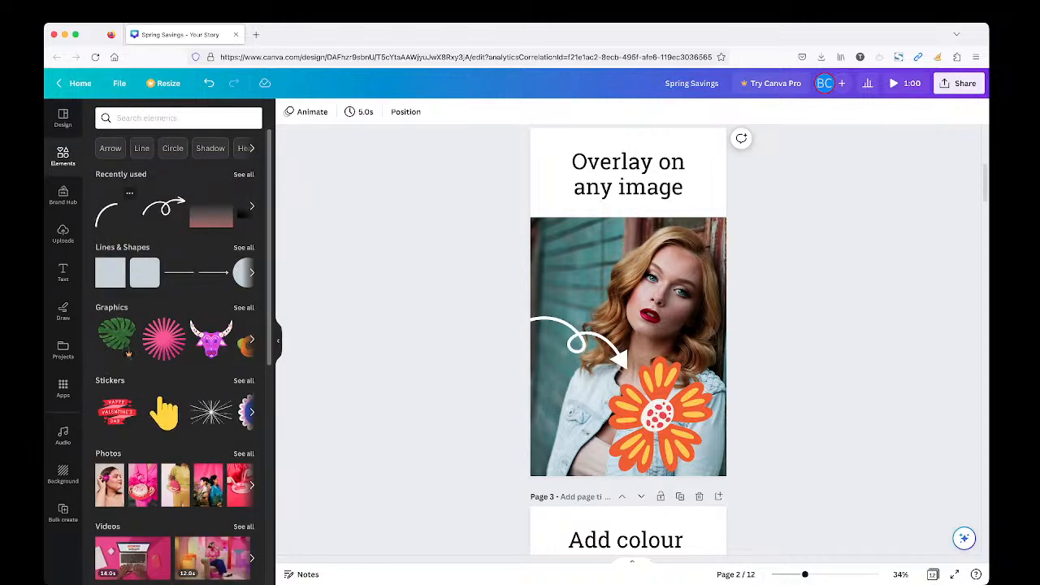
pyautogui.click(117, 208)
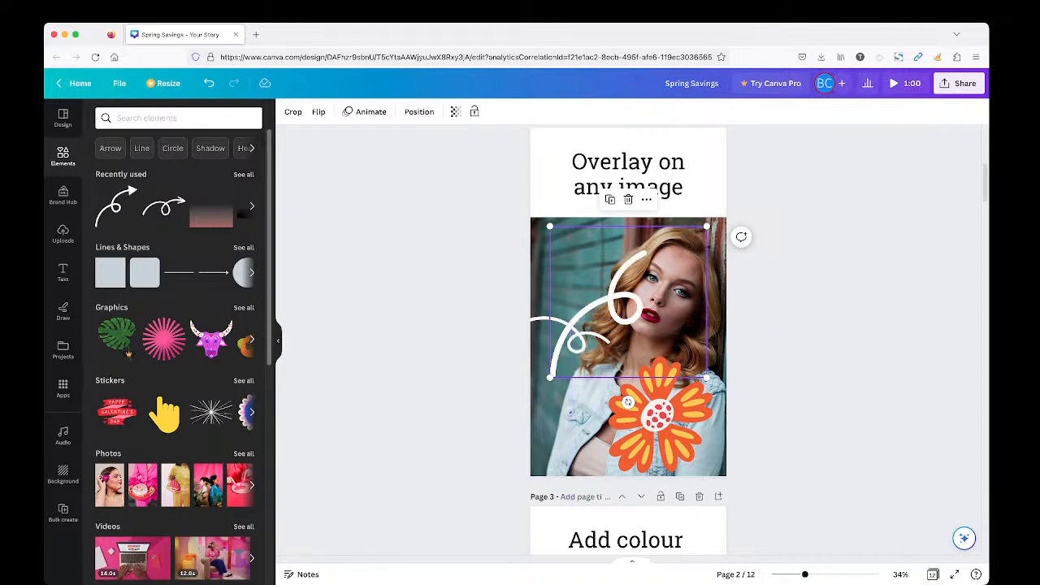
pyautogui.moveTo(628, 402); pyautogui.dragTo(579, 392)
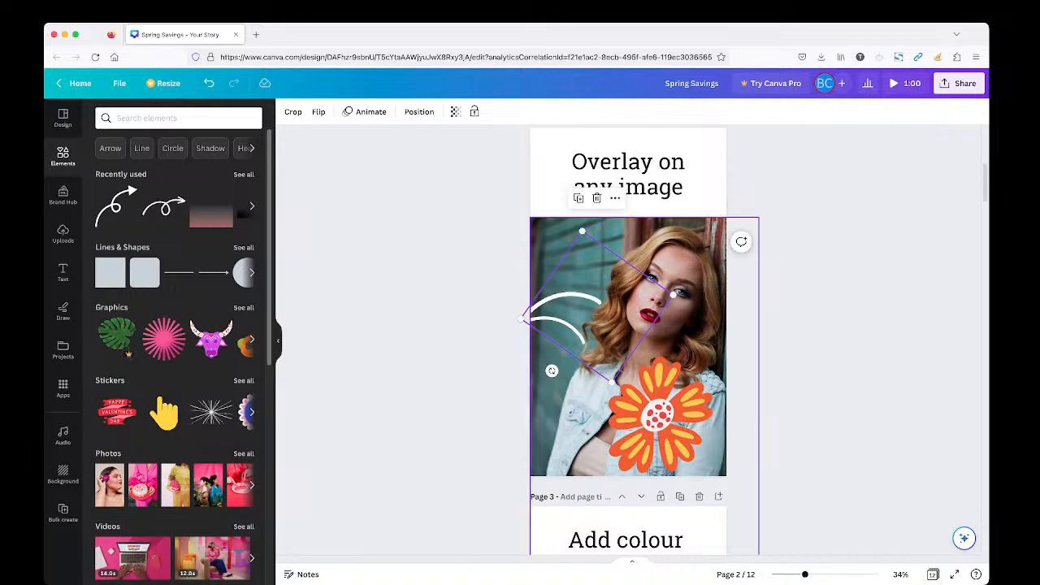
pyautogui.press('Escape')
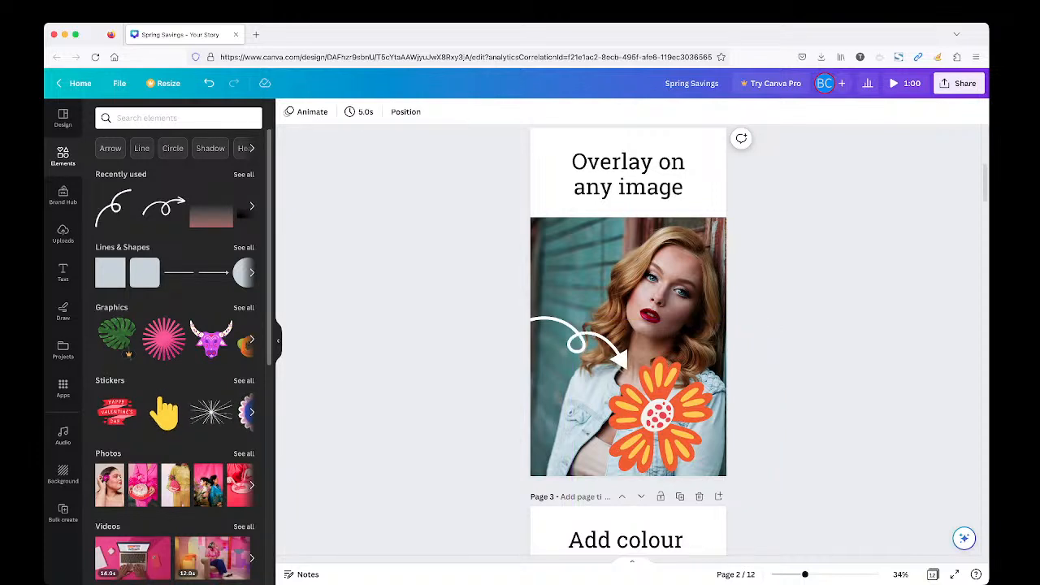
# Check the photo animation settings of the small yellow flower on page 3 and deselect it
pyautogui.scroll(-5, 628, 341)
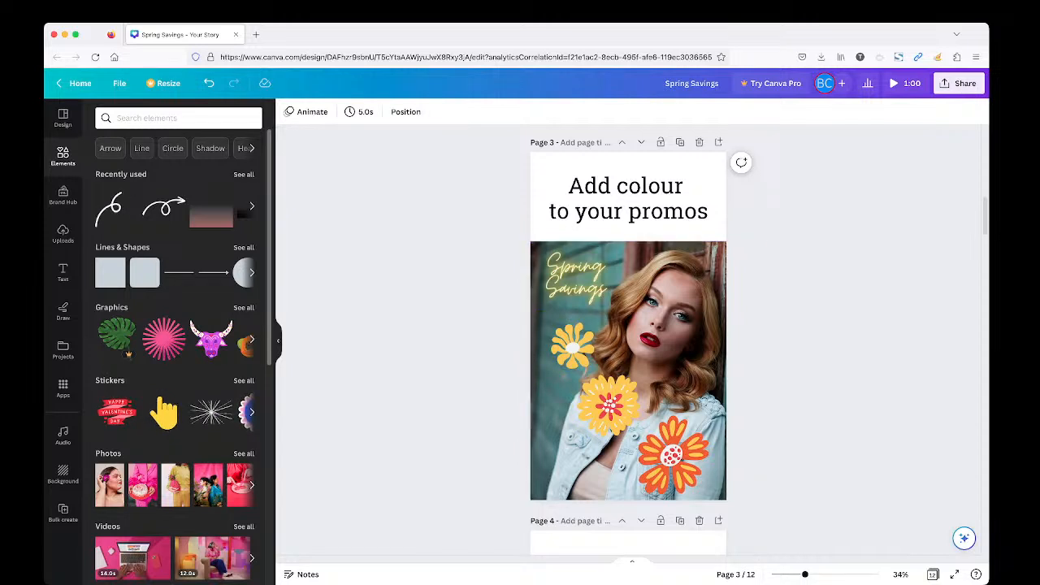
pyautogui.click(573, 345)
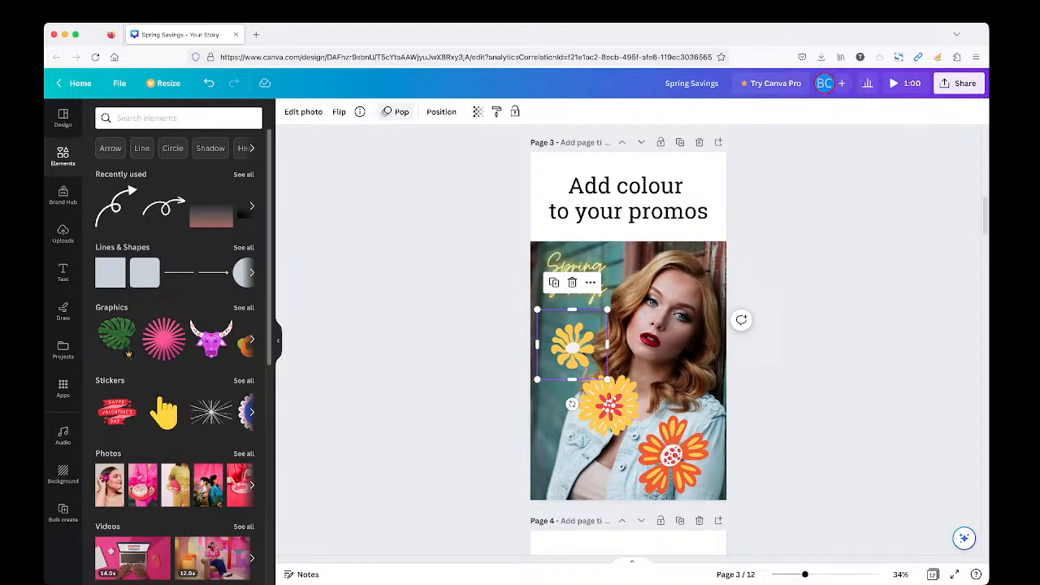
pyautogui.click(396, 111)
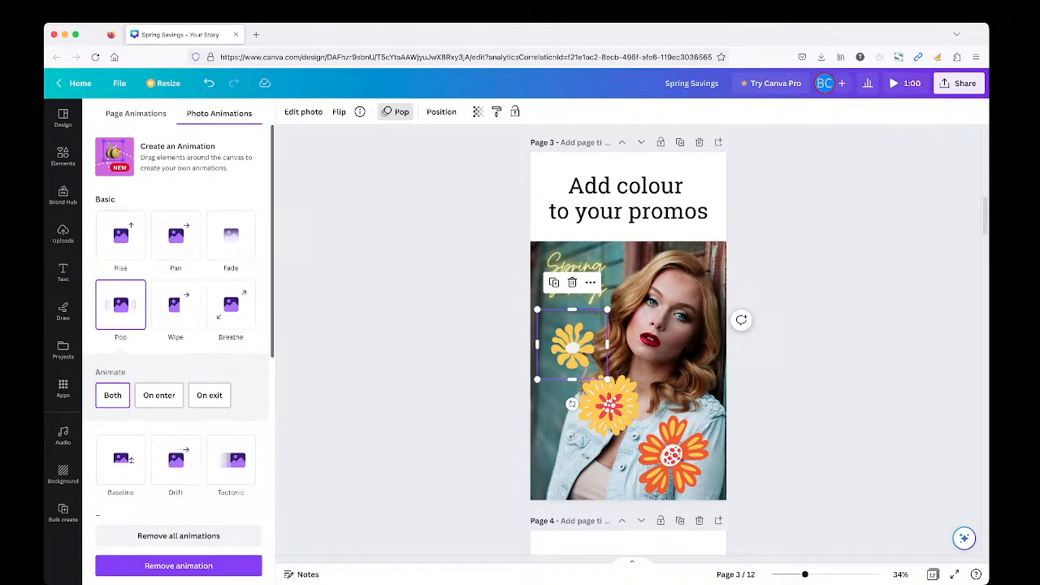
pyautogui.press('Escape')
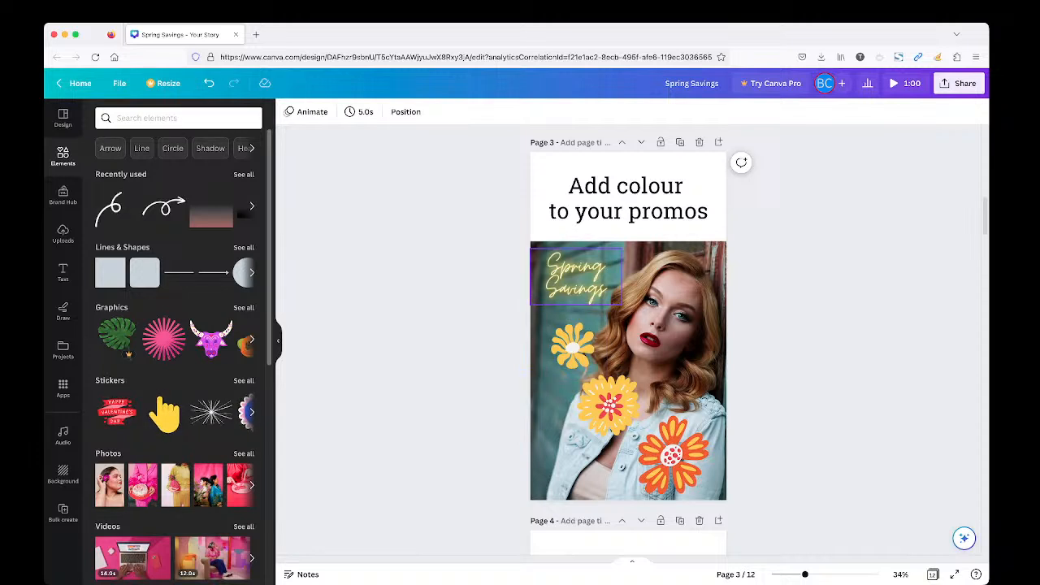
# Try repositioning the Spring Savings text over the photo on page 3, and undo the moves
pyautogui.moveTo(575, 276); pyautogui.dragTo(691, 372)
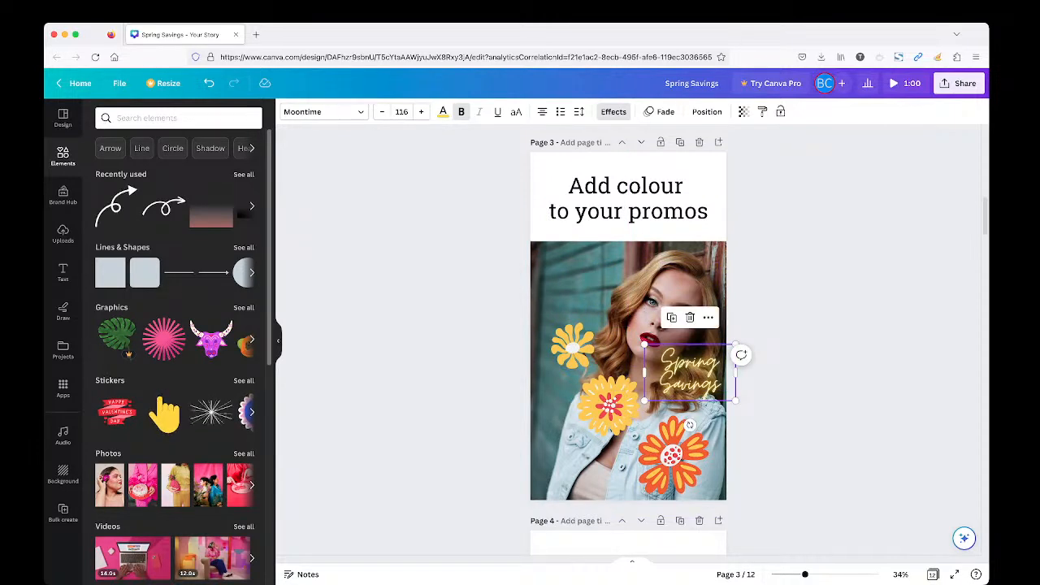
pyautogui.hotkey('ctrl', 'z')
pyautogui.moveTo(589, 281); pyautogui.dragTo(582, 282)
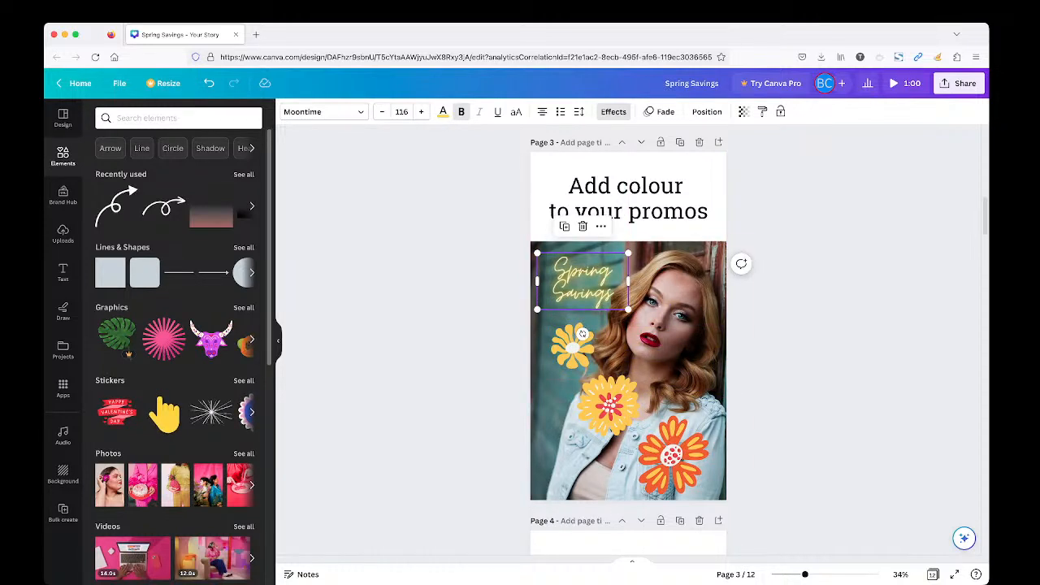
pyautogui.press('Escape')
pyautogui.hotkey('ctrl', 'z')
pyautogui.hotkey('ctrl', 'z')
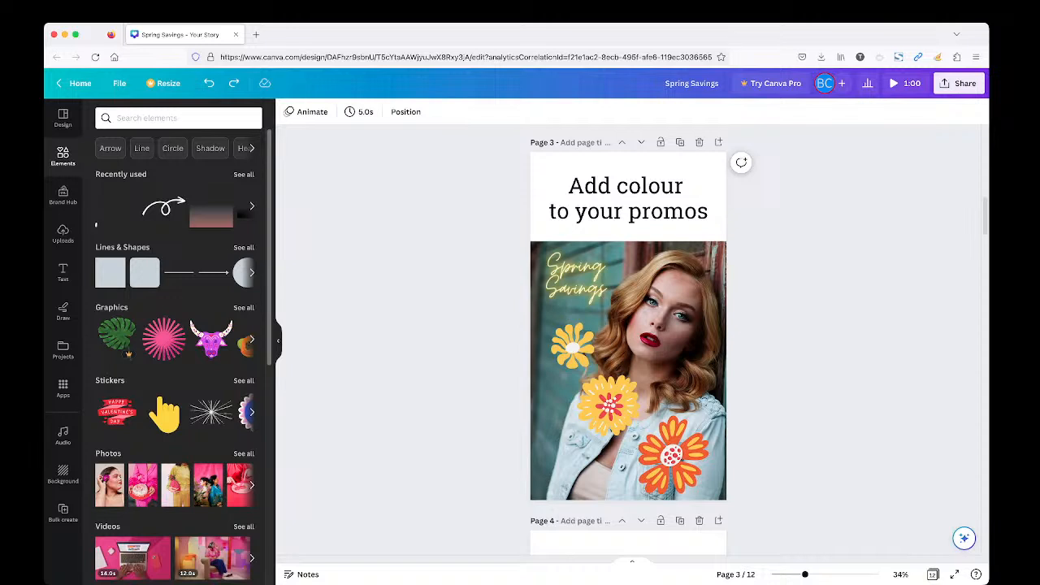
# Move the pink tulip slightly lower on the woman's photo on page 4 and deselect it
pyautogui.scroll(-3, 628, 342)
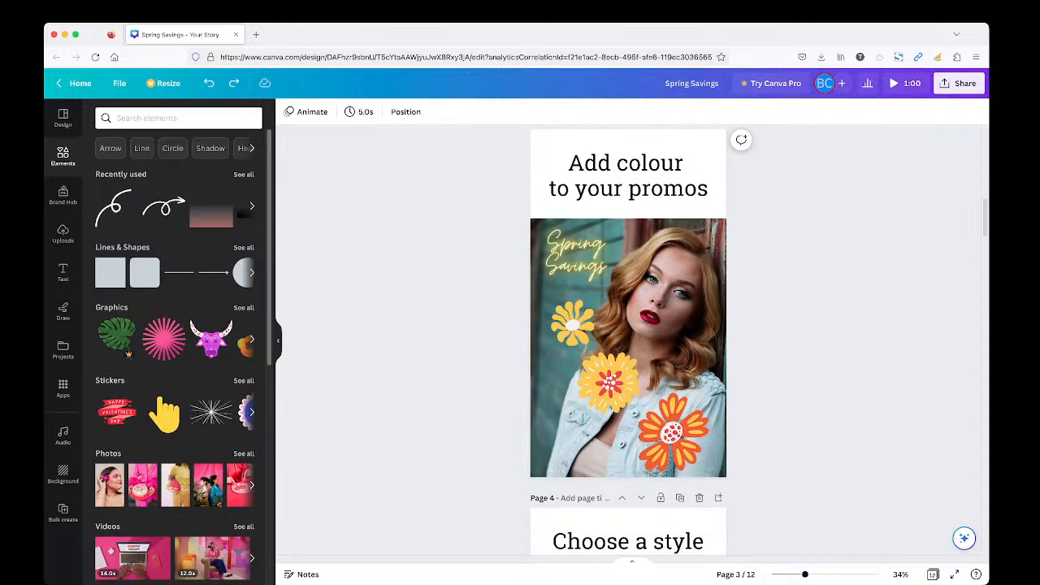
pyautogui.scroll(-5, 629, 341)
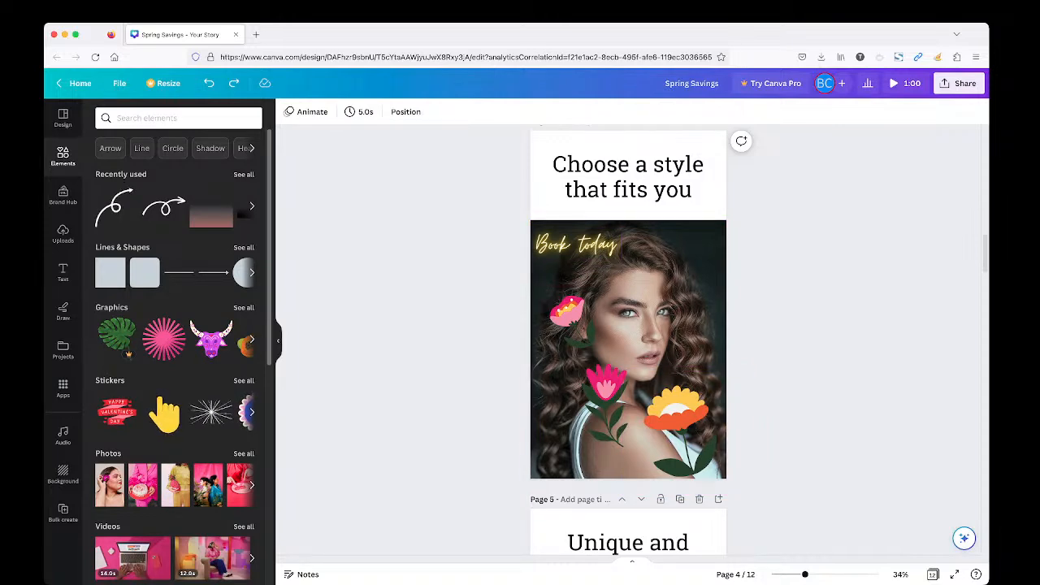
pyautogui.scroll(5, 628, 342)
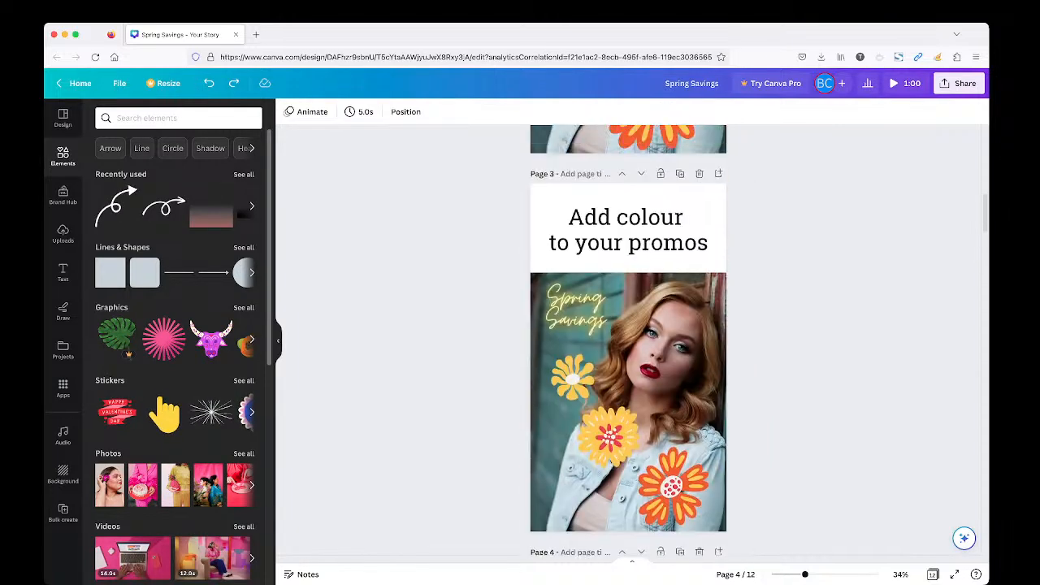
pyautogui.scroll(-5, 628, 341)
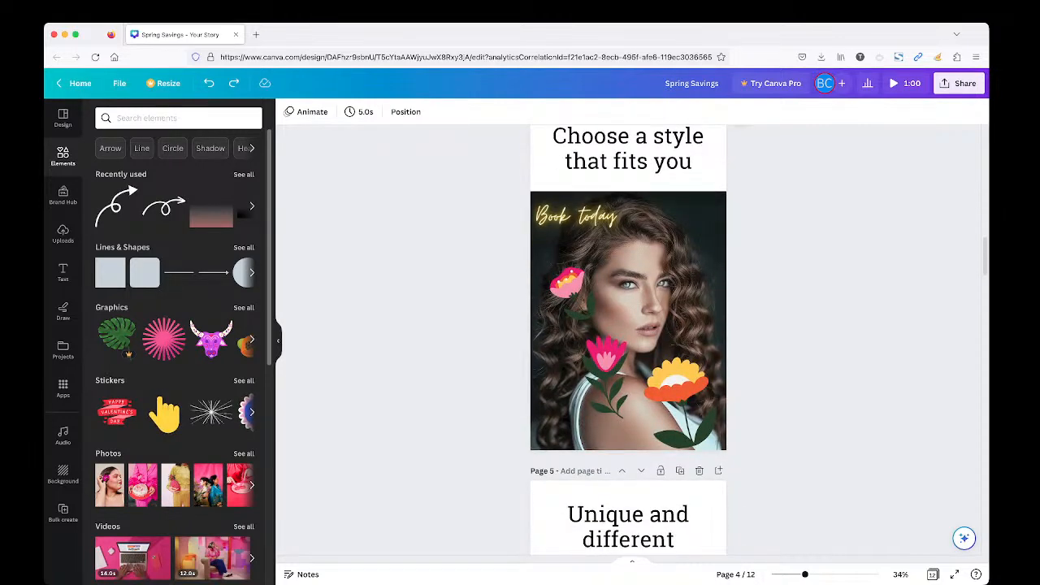
pyautogui.scroll(-1, 629, 341)
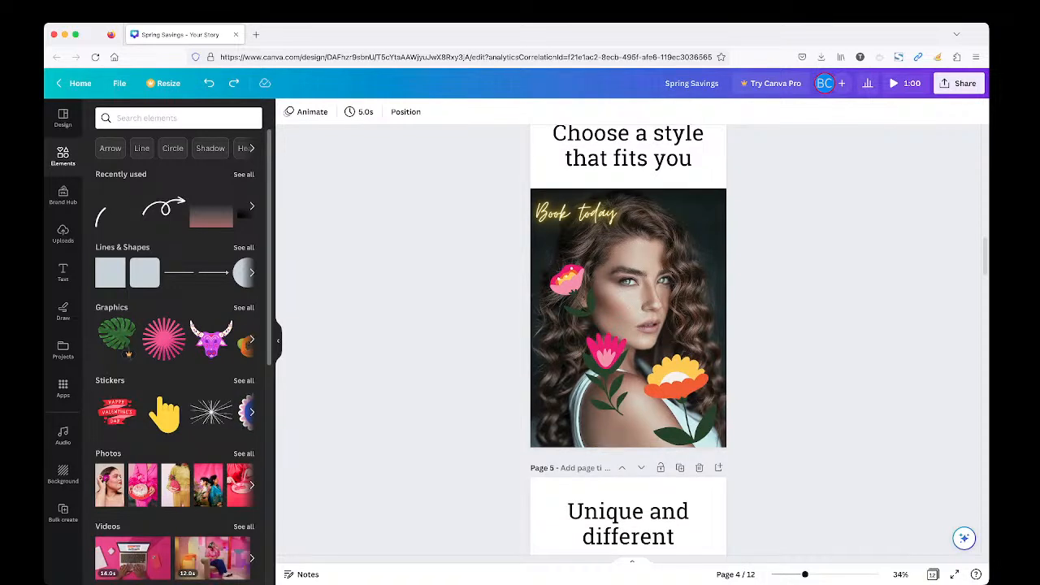
pyautogui.scroll(-1, 628, 317)
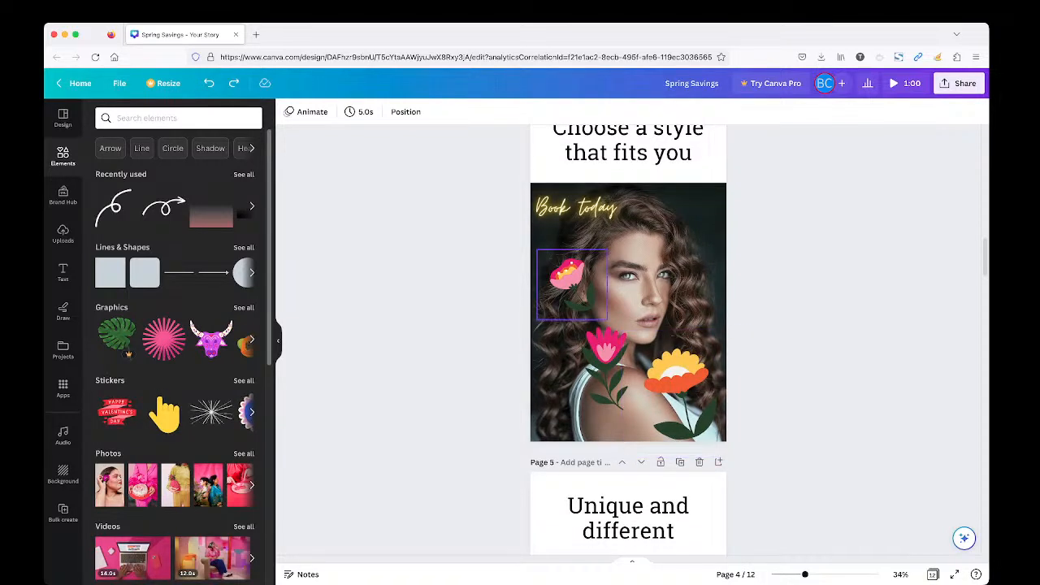
pyautogui.moveTo(611, 365); pyautogui.dragTo(606, 376)
pyautogui.moveTo(569, 276); pyautogui.dragTo(569, 275)
pyautogui.click(496, 325)
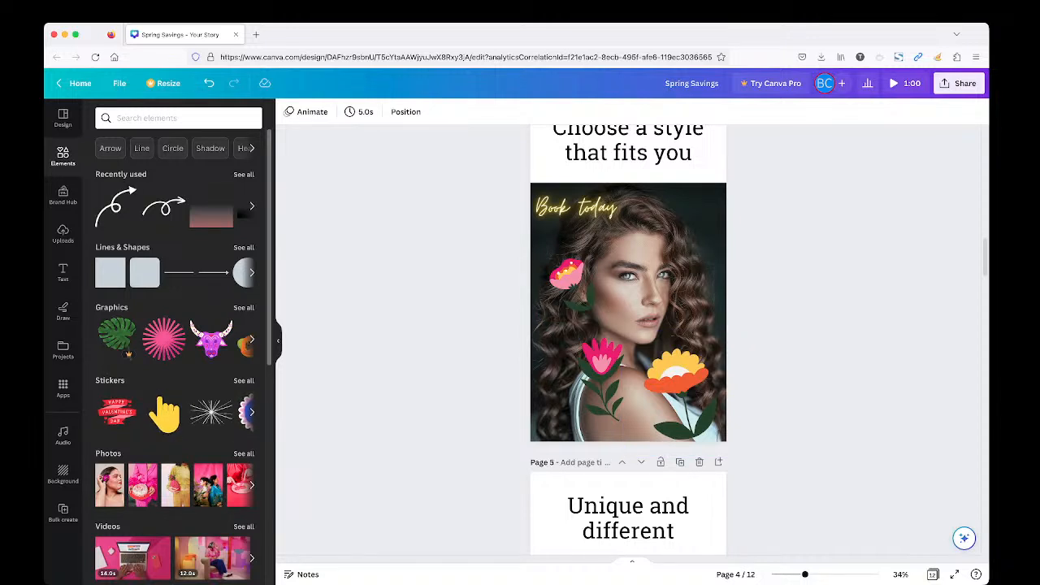
# Examine the artwork placement on pages 4 and 5, and look through the uploaded flower images
pyautogui.scroll(-5, 628, 339)
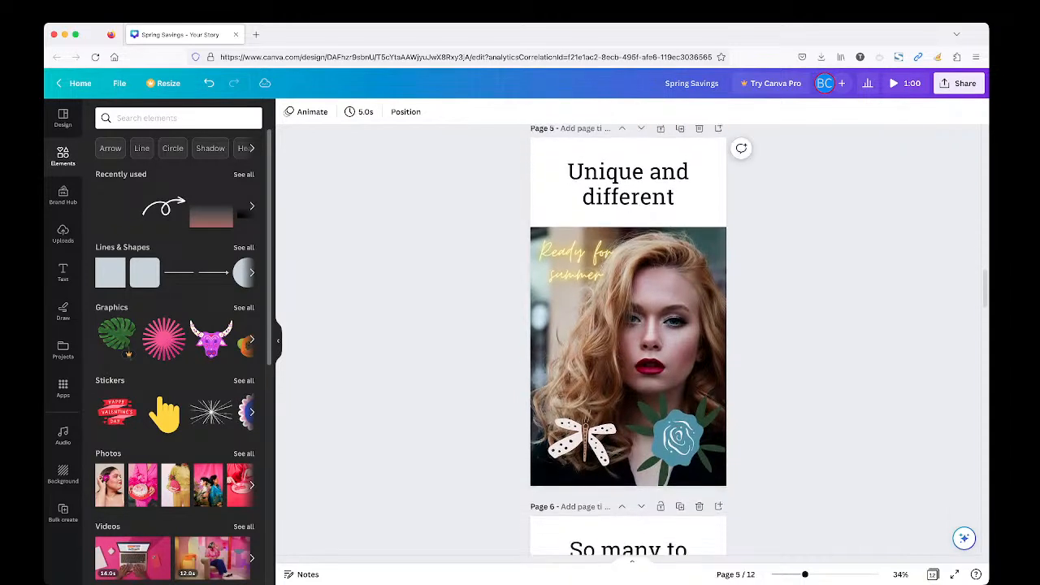
pyautogui.scroll(1, 628, 340)
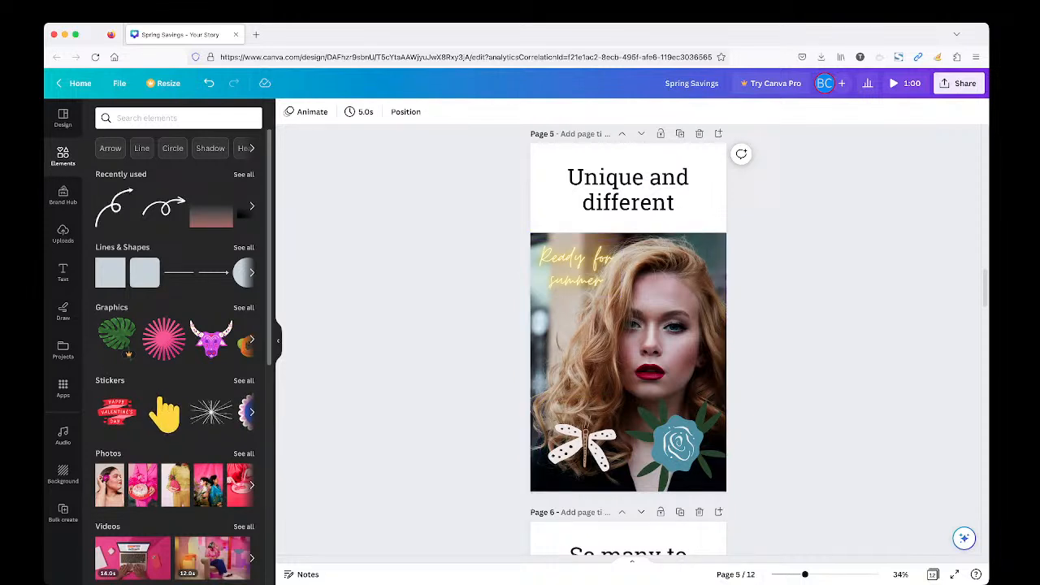
pyautogui.scroll(5, 629, 341)
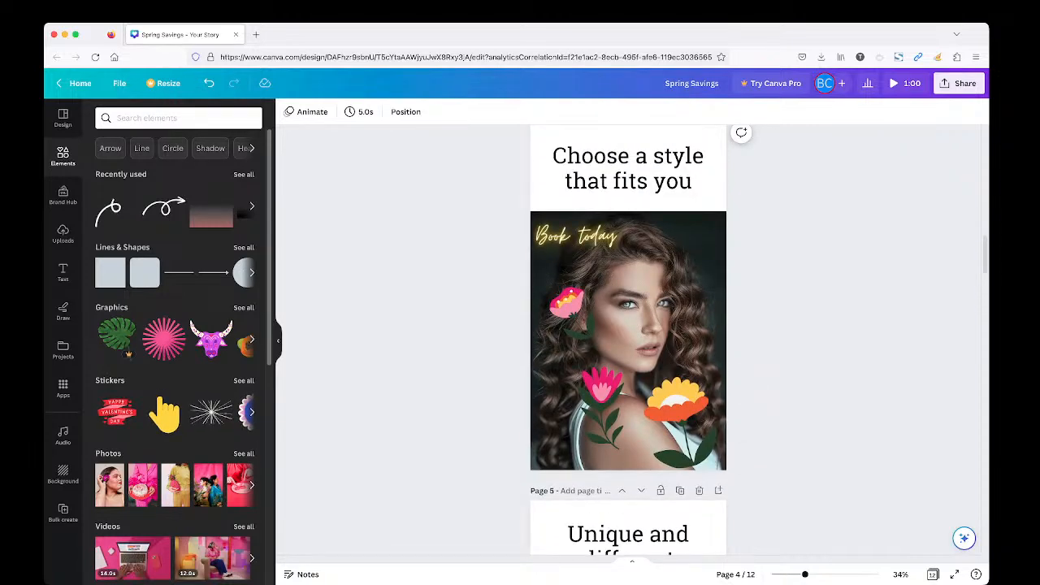
pyautogui.scroll(-5, 628, 341)
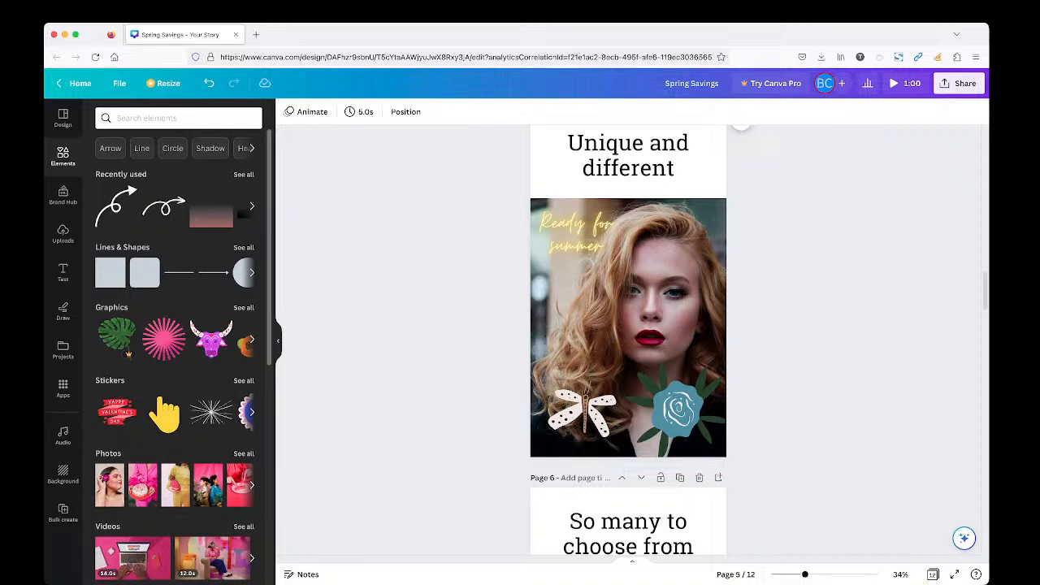
pyautogui.click(63, 234)
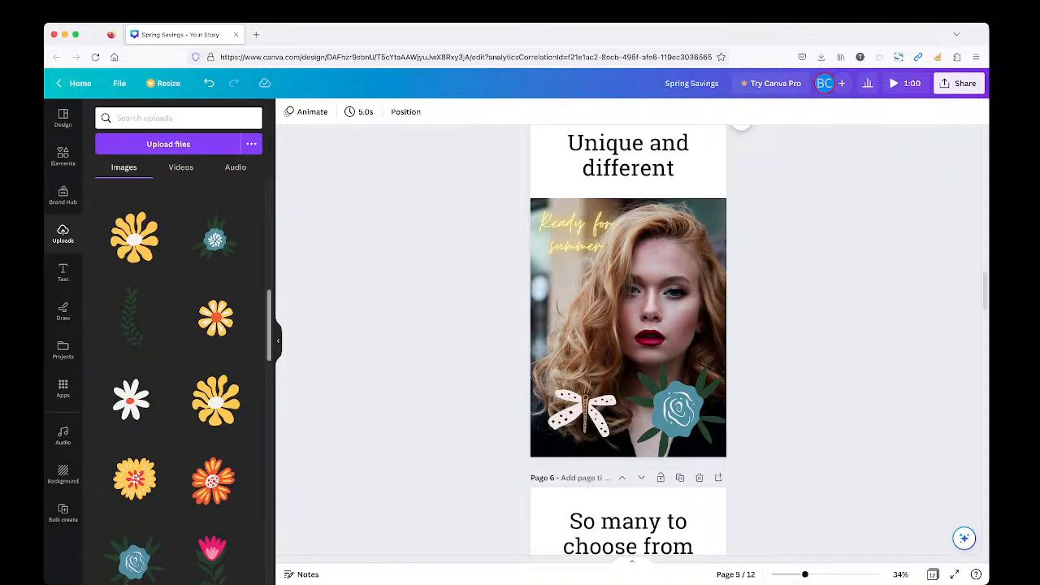
pyautogui.scroll(-5, 179, 366)
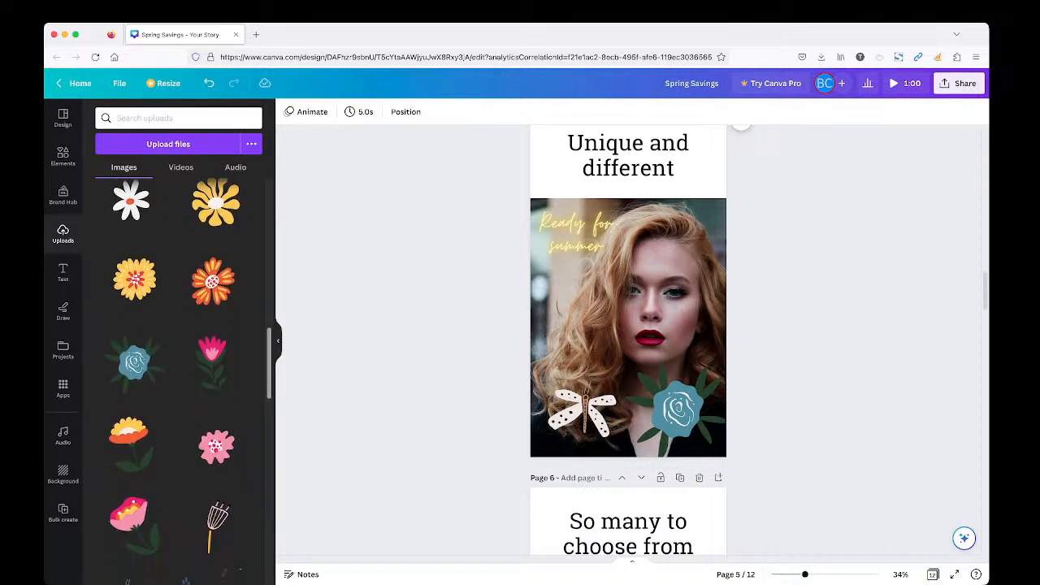
pyautogui.scroll(-2, 179, 365)
pyautogui.scroll(3, 179, 366)
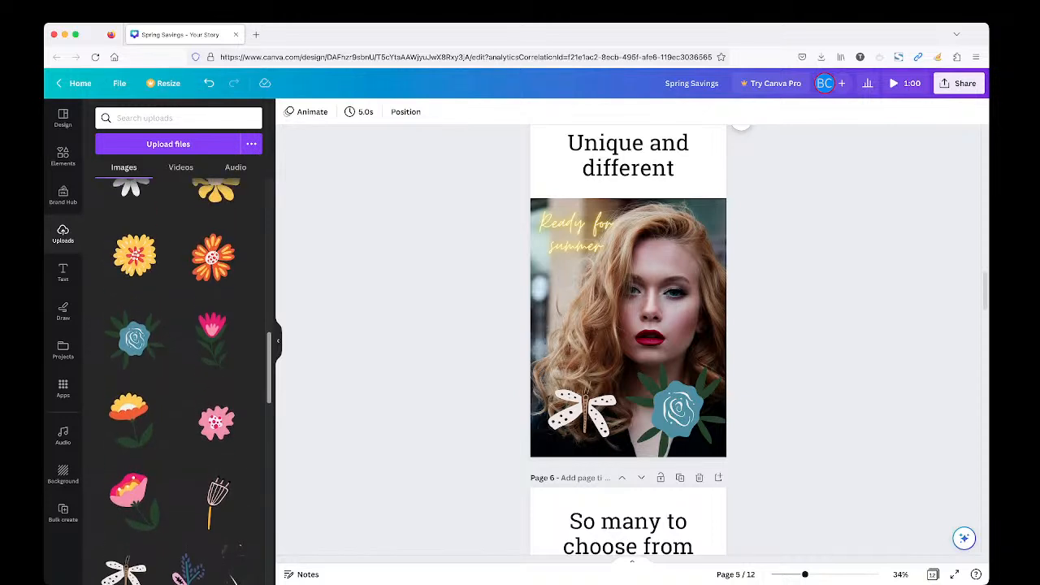
pyautogui.scroll(7, 179, 382)
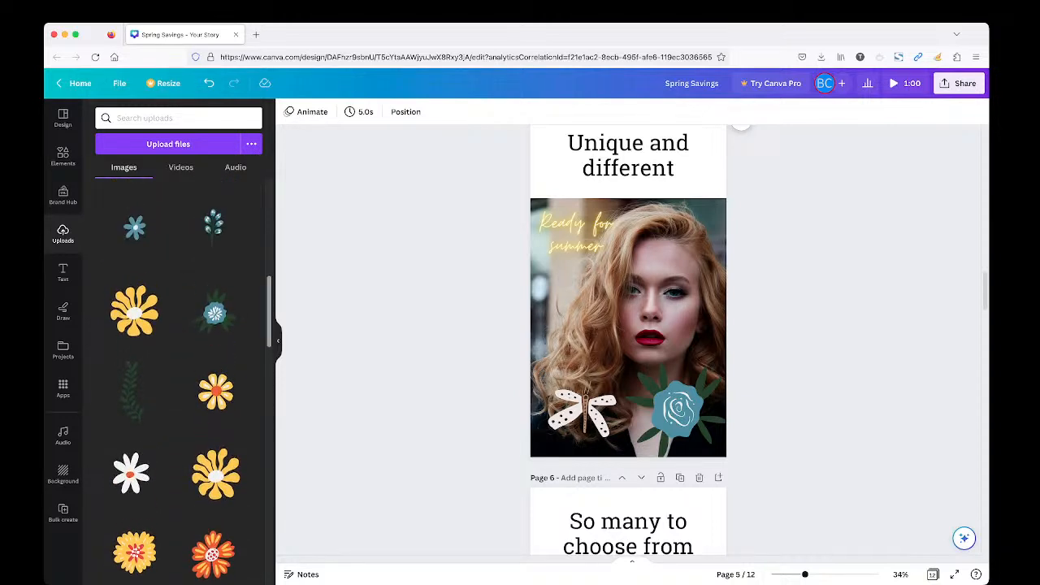
pyautogui.scroll(3, 179, 382)
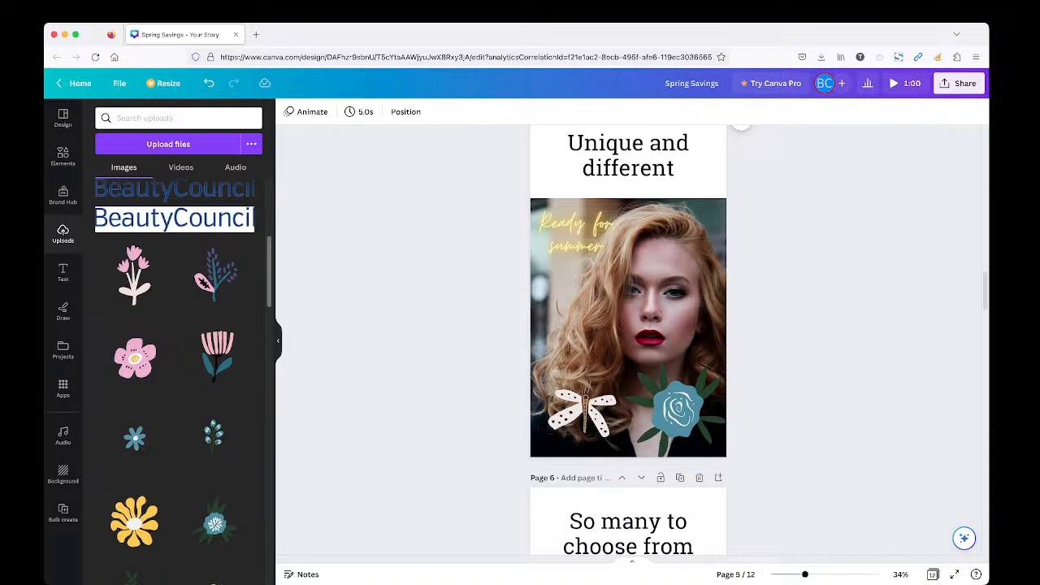
# Check the photo animation settings of the green leafy branch on page 6, return to the uploaded images and deselect the branch
pyautogui.scroll(-5, 628, 341)
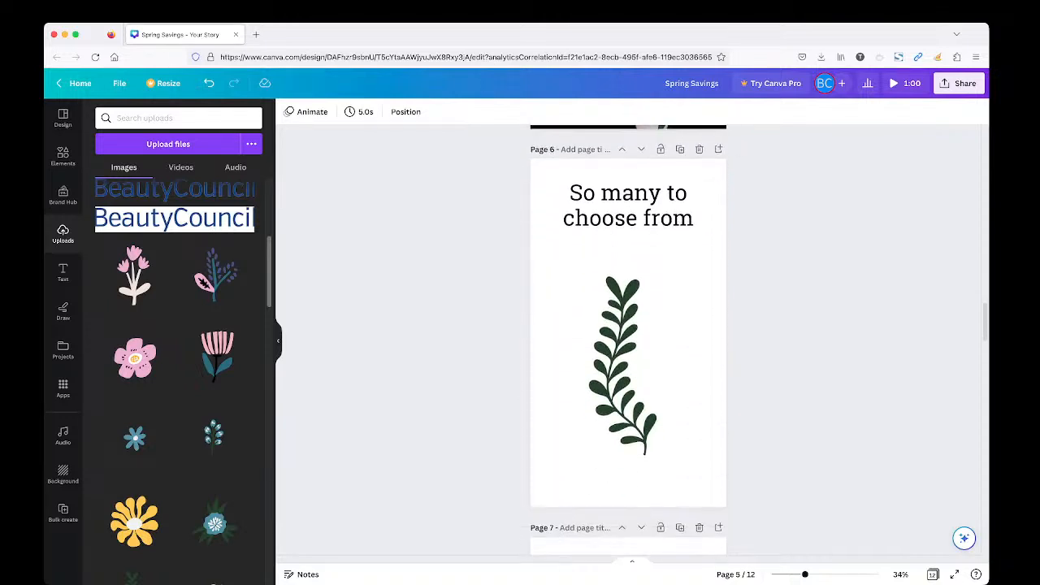
pyautogui.scroll(-1, 628, 341)
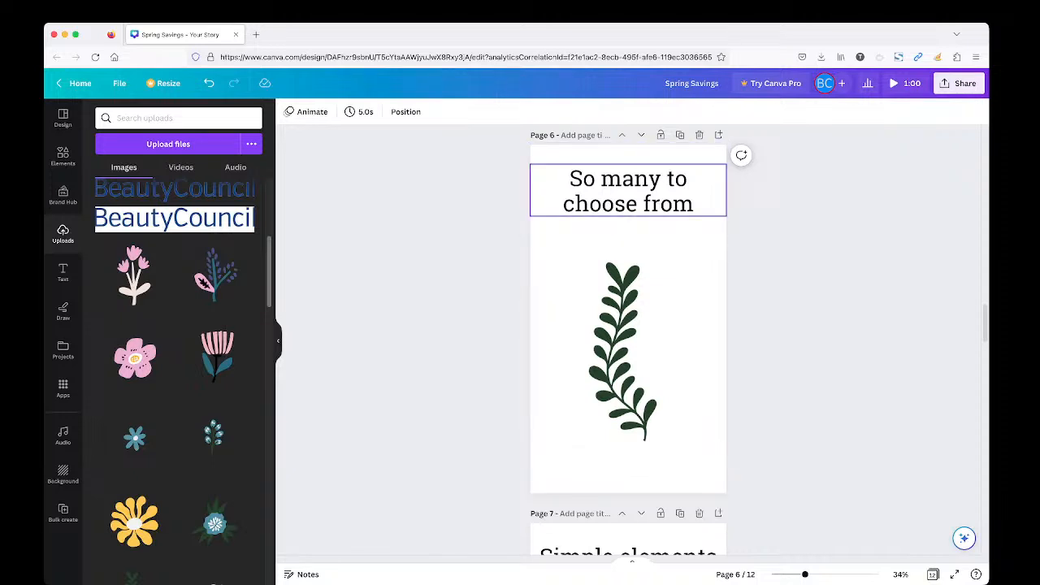
pyautogui.click(628, 349)
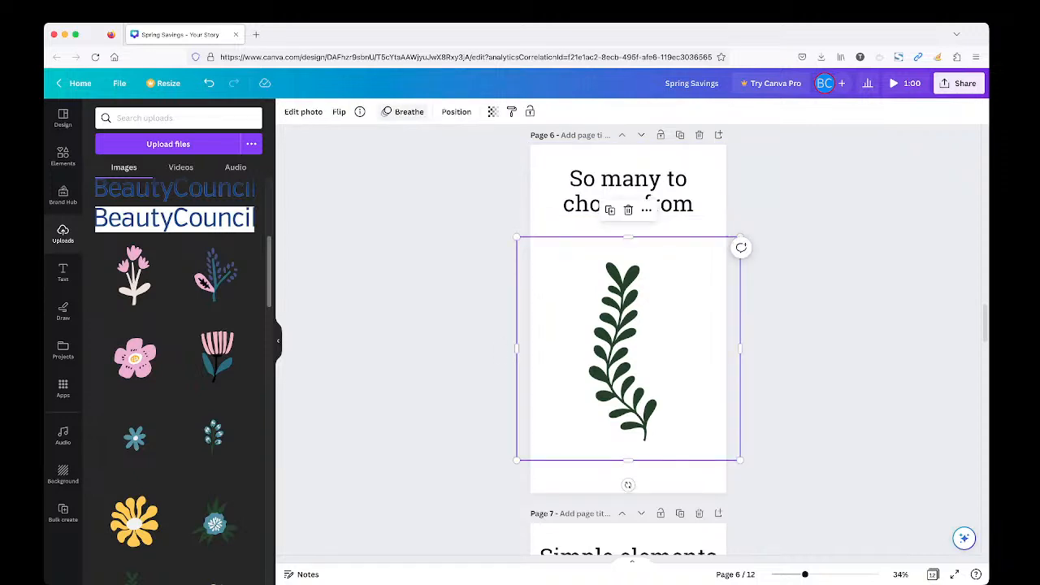
pyautogui.click(404, 112)
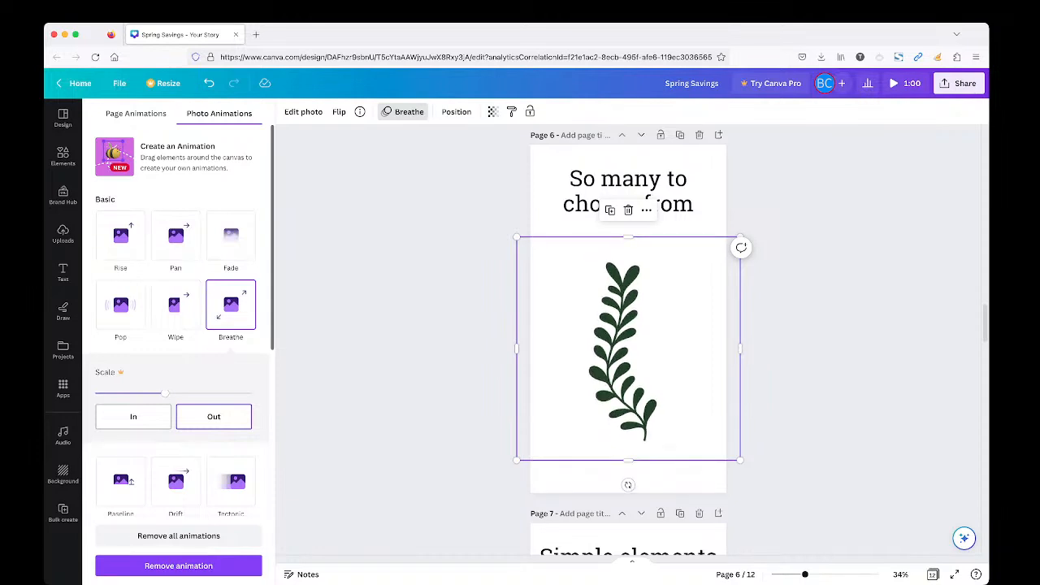
pyautogui.click(62, 233)
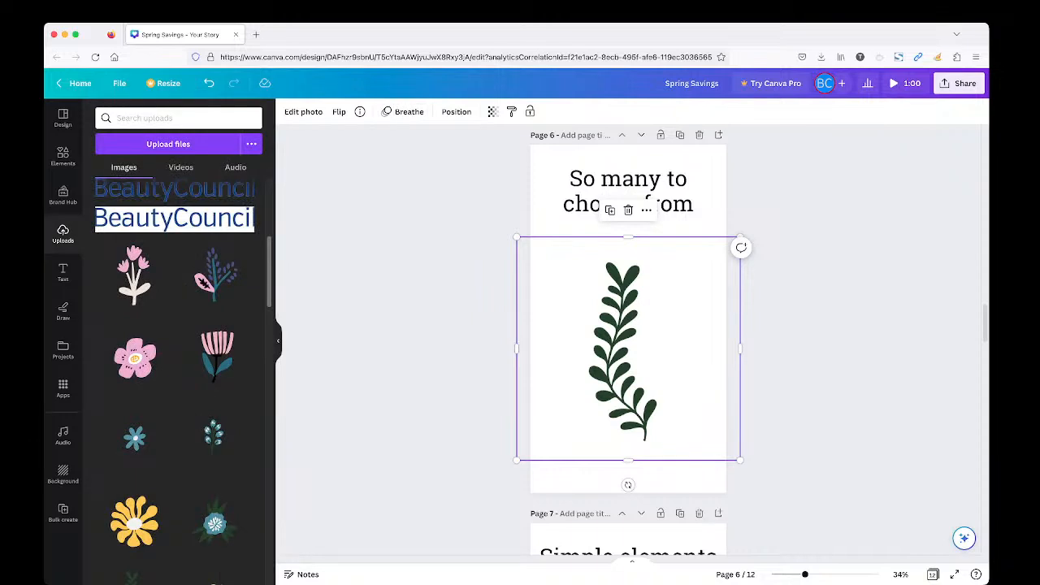
pyautogui.press('Escape')
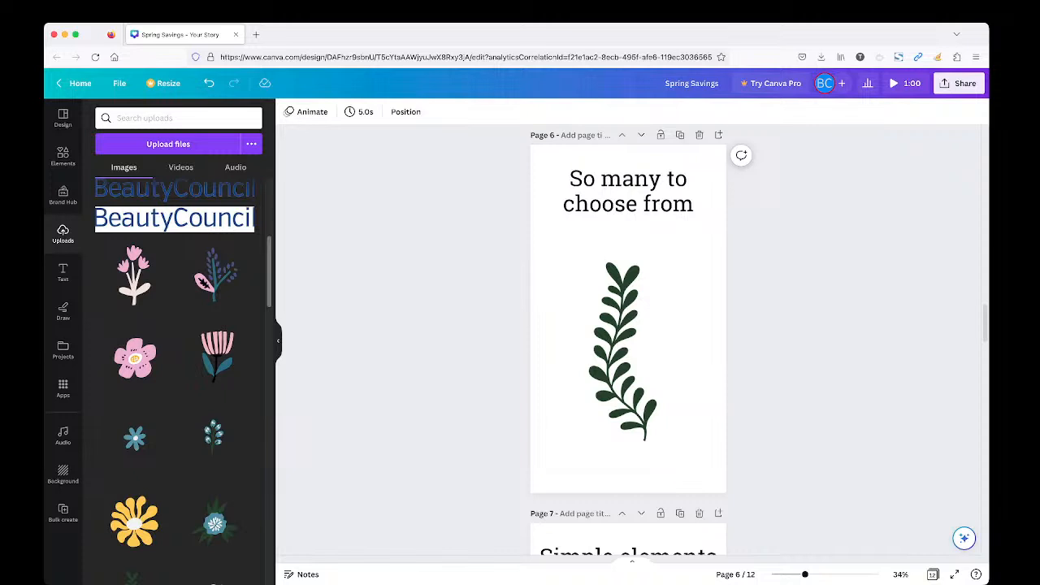
# Replace the blue and pink plant on page 7 with the uploaded pink flower that has teal leaves
pyautogui.scroll(-5, 628, 341)
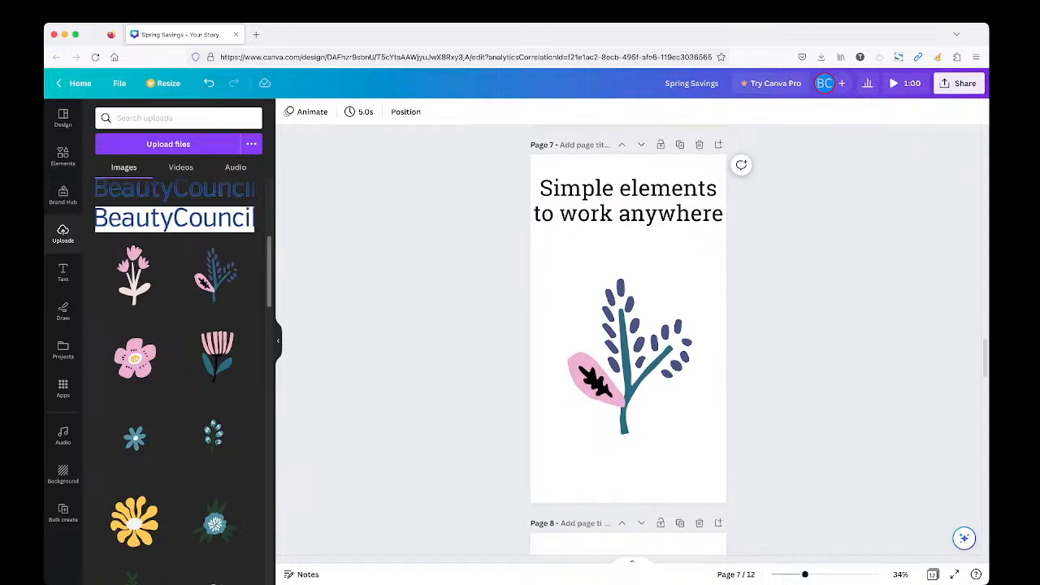
pyautogui.scroll(4, 628, 342)
pyautogui.scroll(-4, 628, 342)
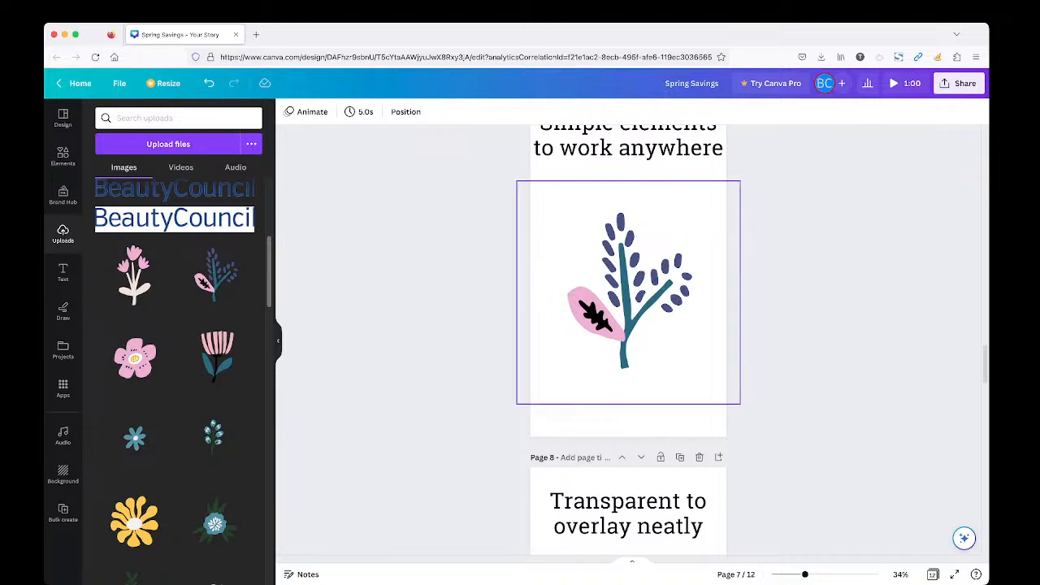
pyautogui.moveTo(217, 353); pyautogui.dragTo(630, 293)
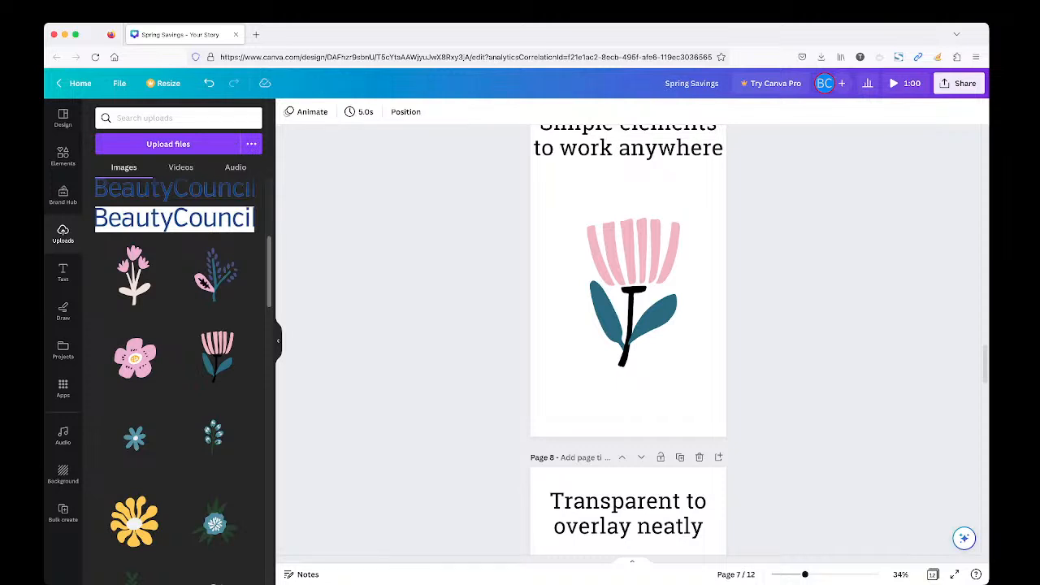
# Check the photo animation settings of the blue berry branch overlaid on the salon photo on page 8
pyautogui.scroll(-5, 628, 341)
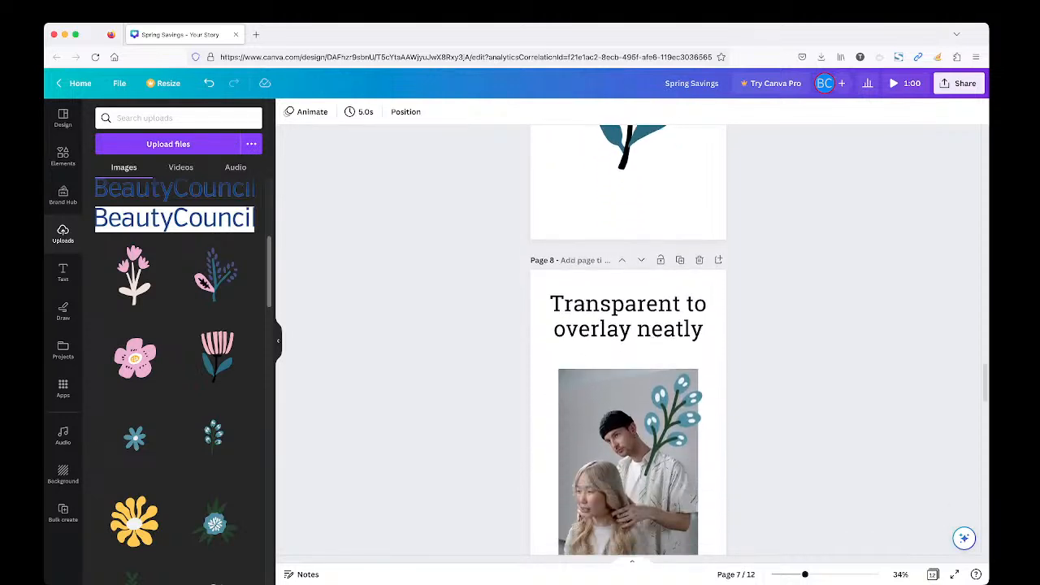
pyautogui.scroll(-1, 628, 342)
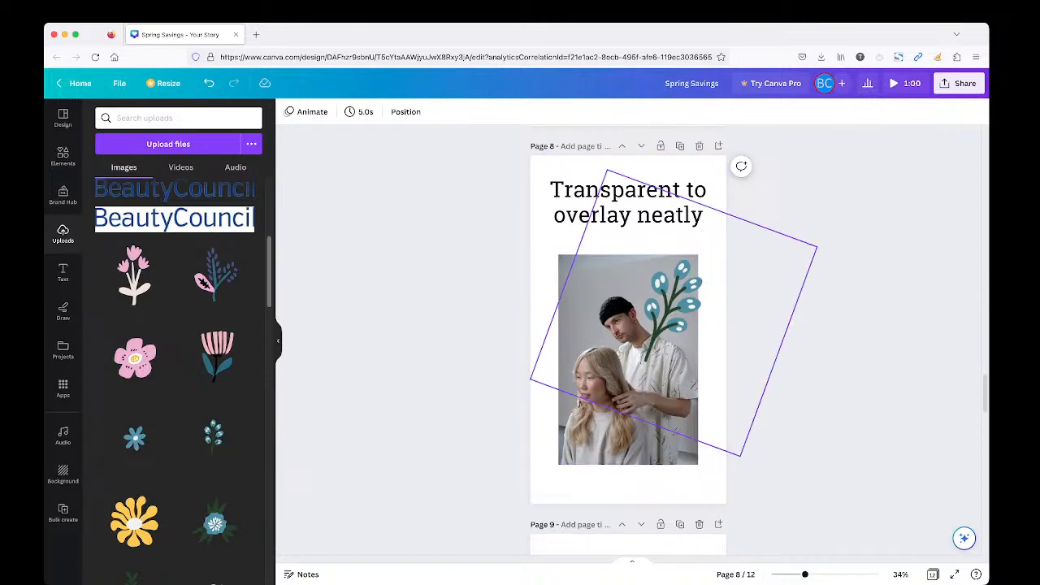
pyautogui.click(674, 313)
pyautogui.click(396, 111)
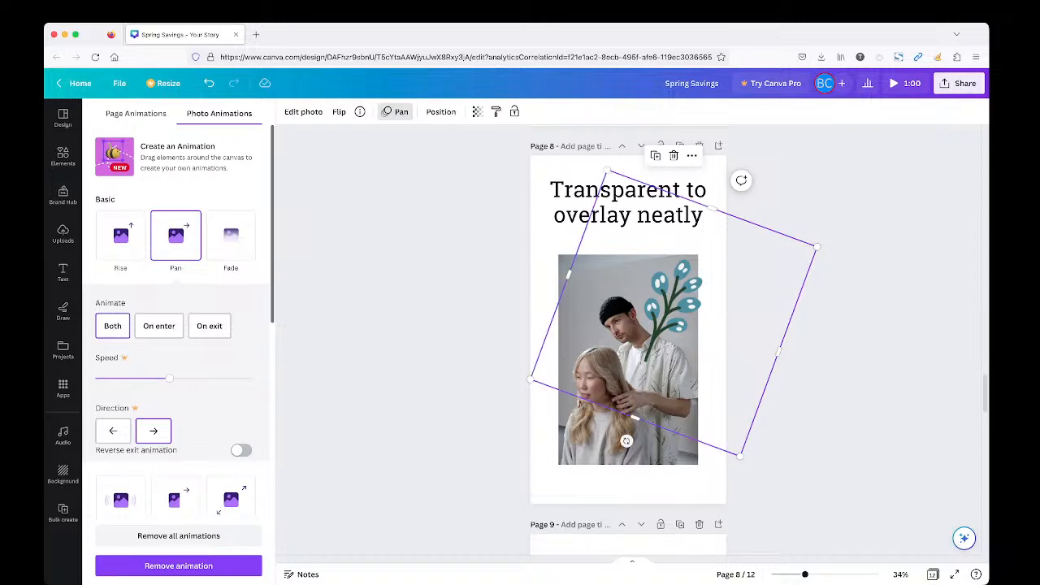
# Preview the Pan animation of the blue berry branch on page 8 with the Both option and deselect the branch
pyautogui.click(112, 326)
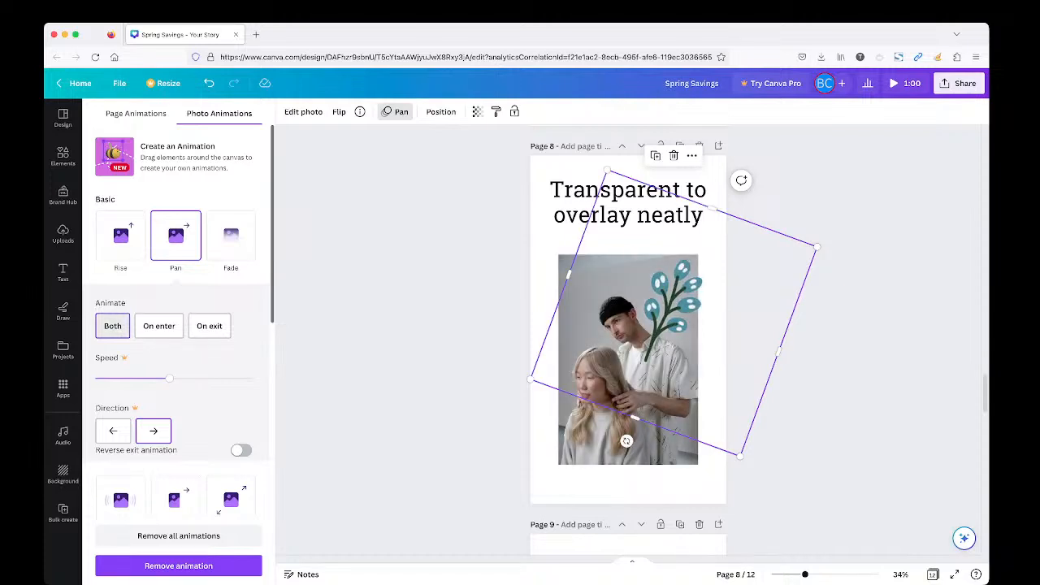
pyautogui.press('Escape')
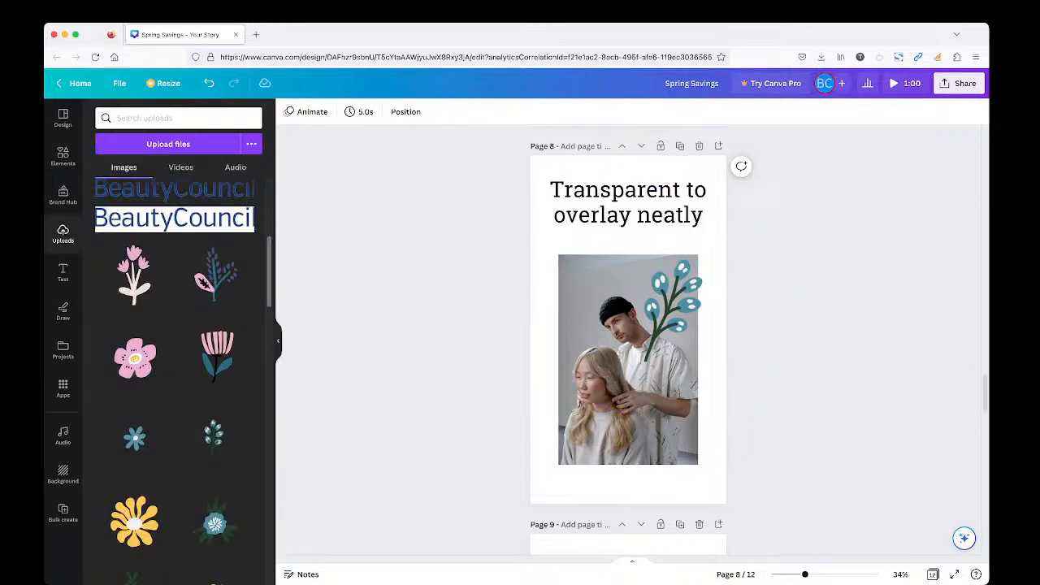
# Examine the artwork and headings on pages 9 to 12, from the pre-made collages to the closing logo page
pyautogui.scroll(-2, 628, 341)
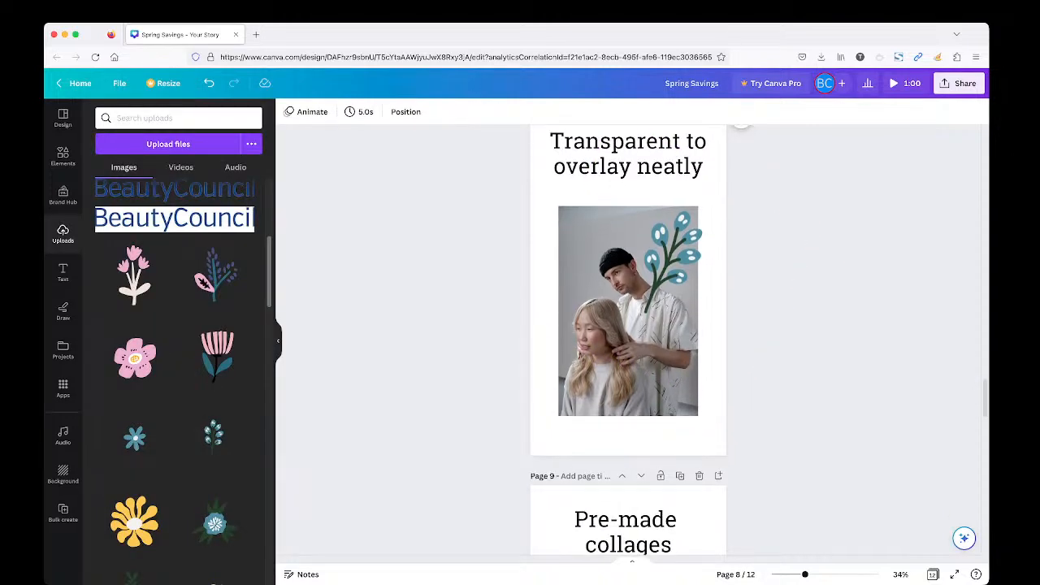
pyautogui.scroll(-1, 628, 342)
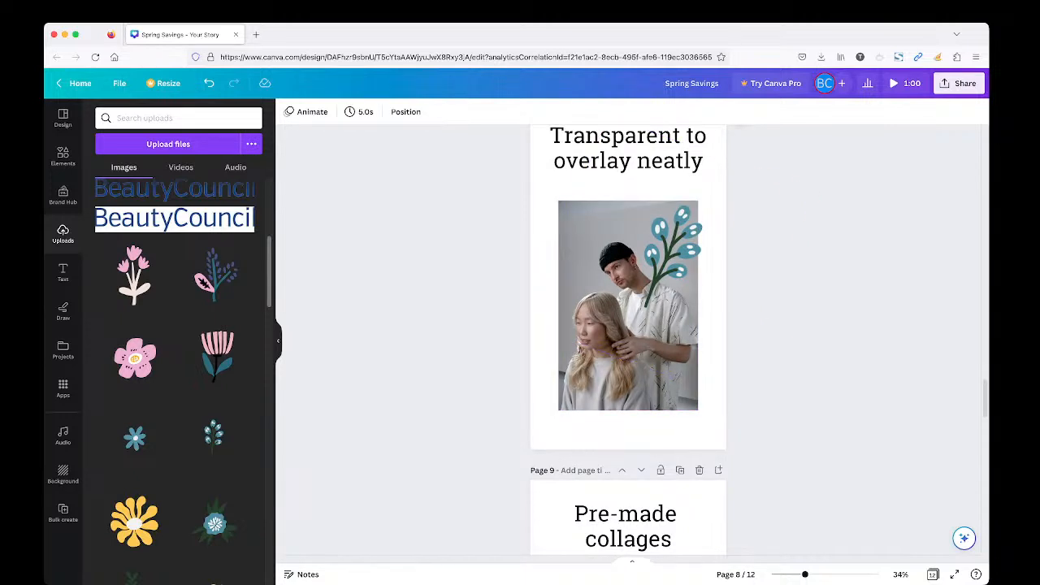
pyautogui.scroll(-5, 628, 341)
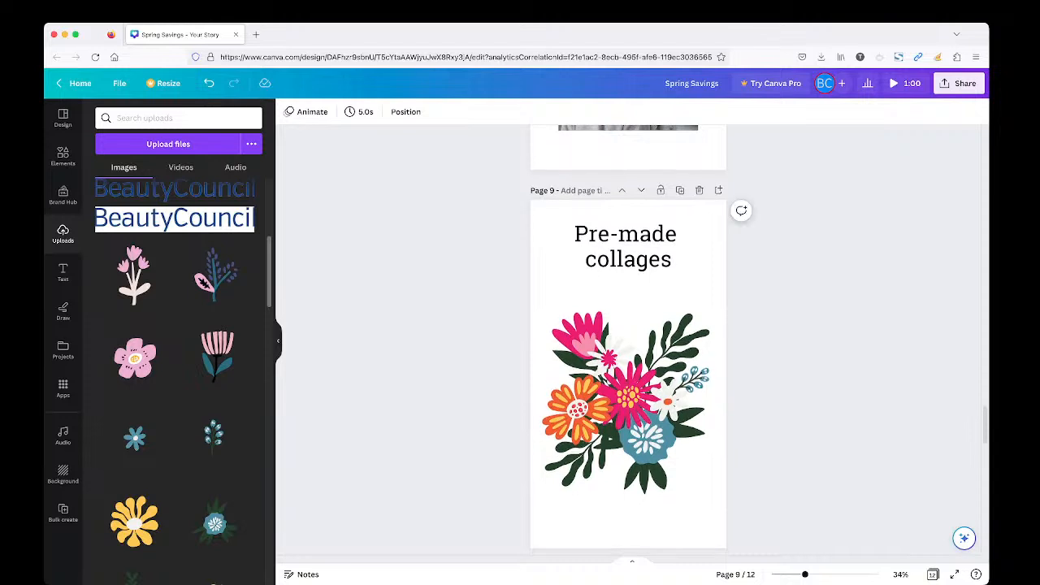
pyautogui.scroll(-2, 628, 341)
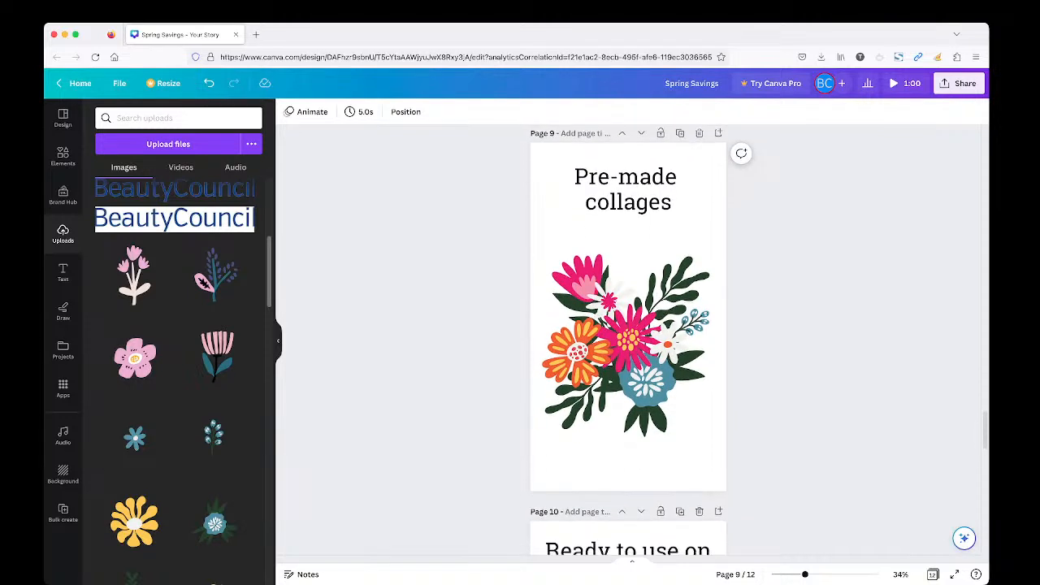
pyautogui.scroll(-6, 628, 341)
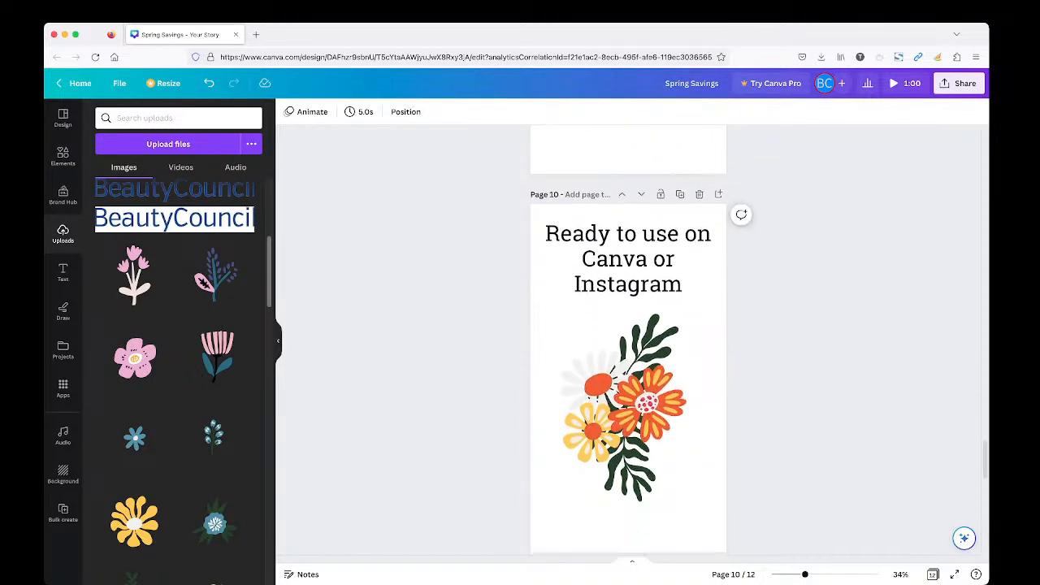
pyautogui.scroll(-10, 628, 342)
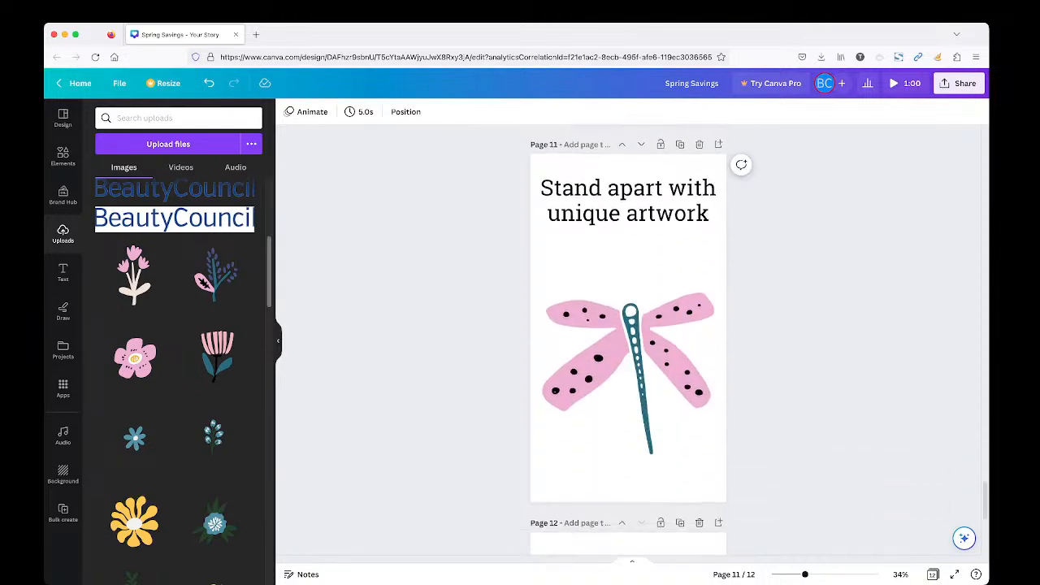
pyautogui.scroll(-3, 629, 341)
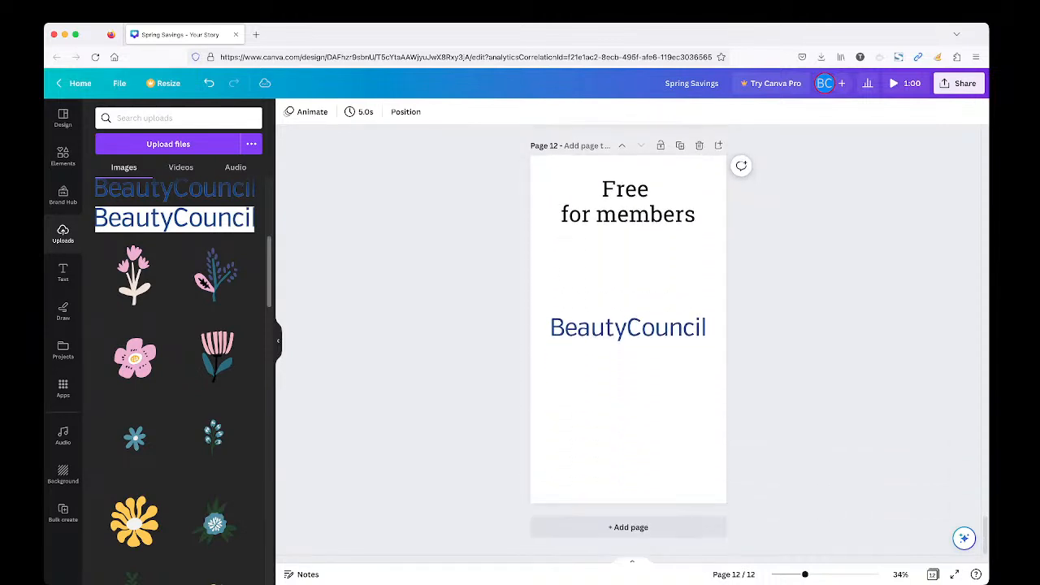
# Review the opening photo pages 1 and 2 again and play the preview of the whole animated story
pyautogui.scroll(20, 628, 341)
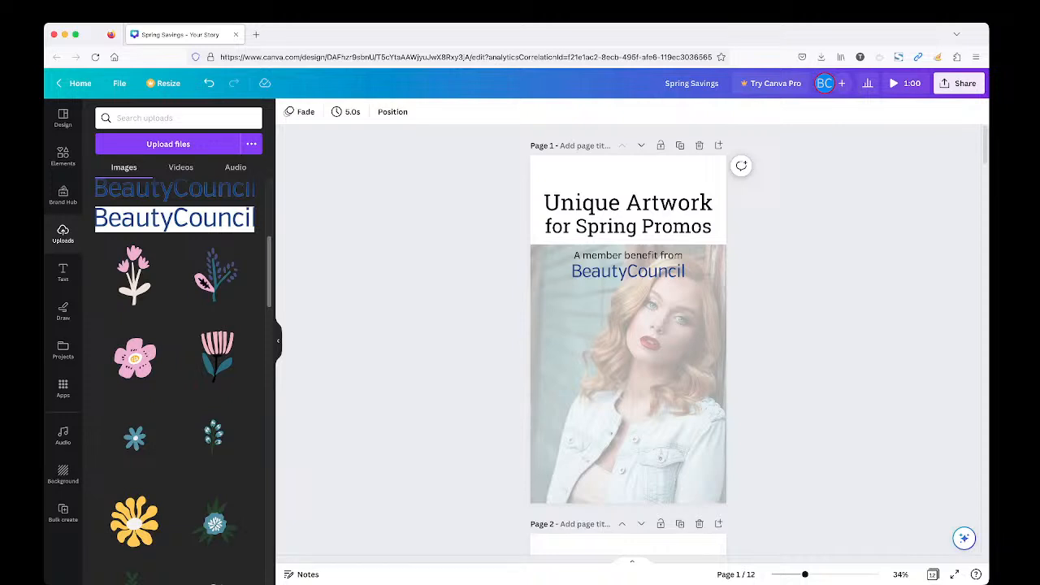
pyautogui.scroll(-4, 628, 341)
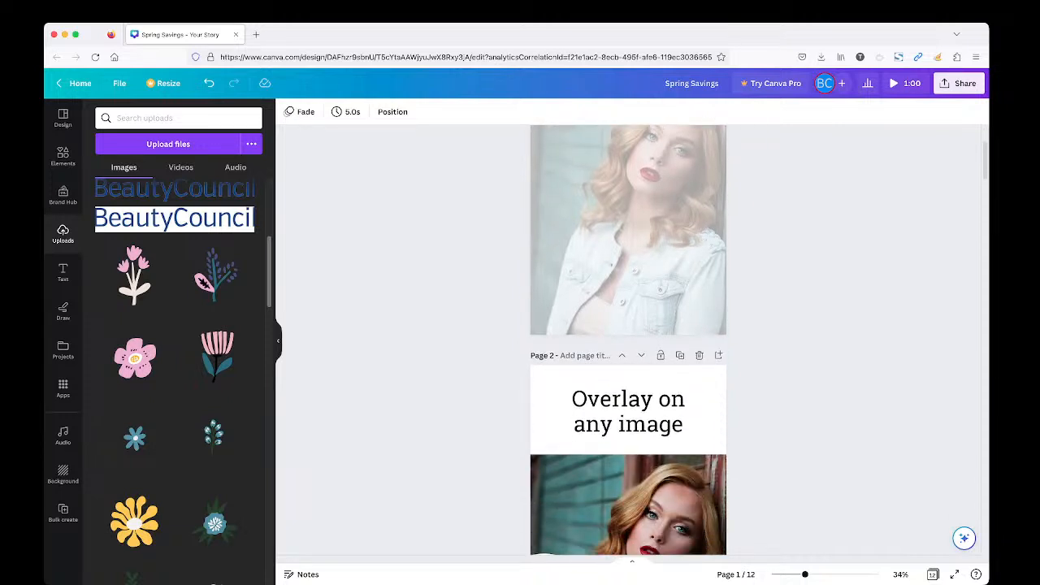
pyautogui.scroll(-3, 628, 341)
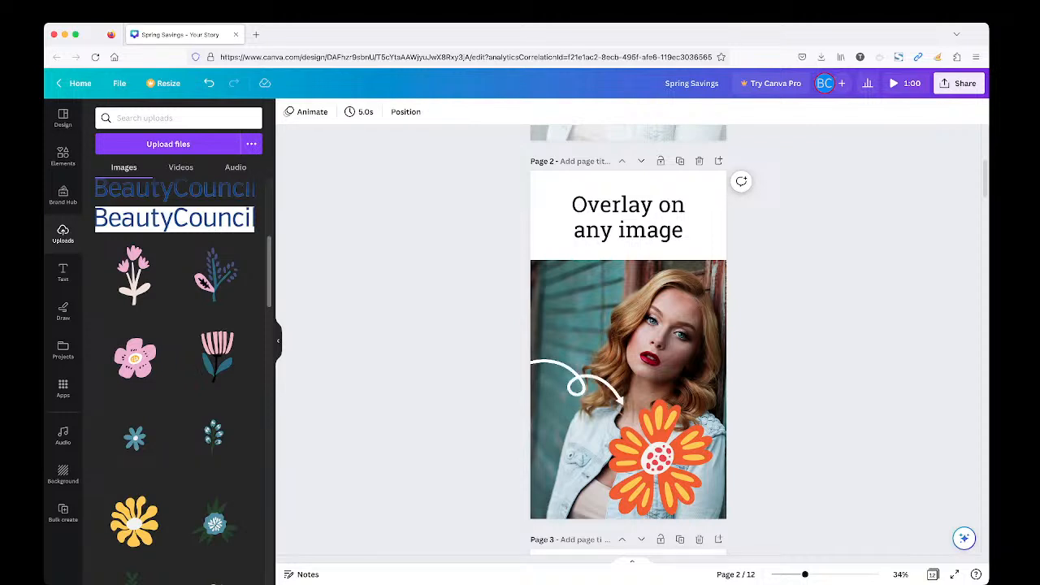
pyautogui.click(905, 84)
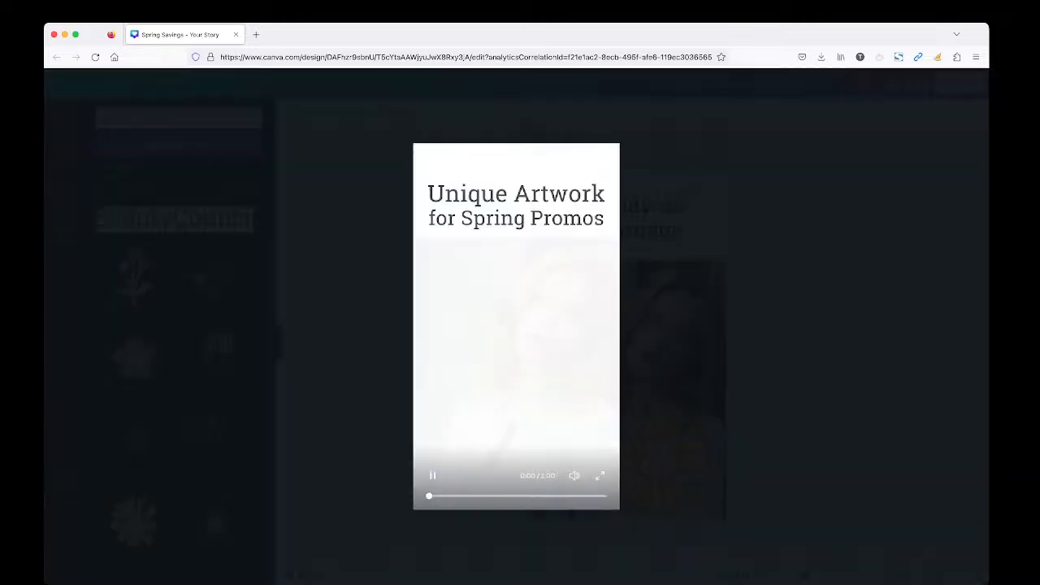